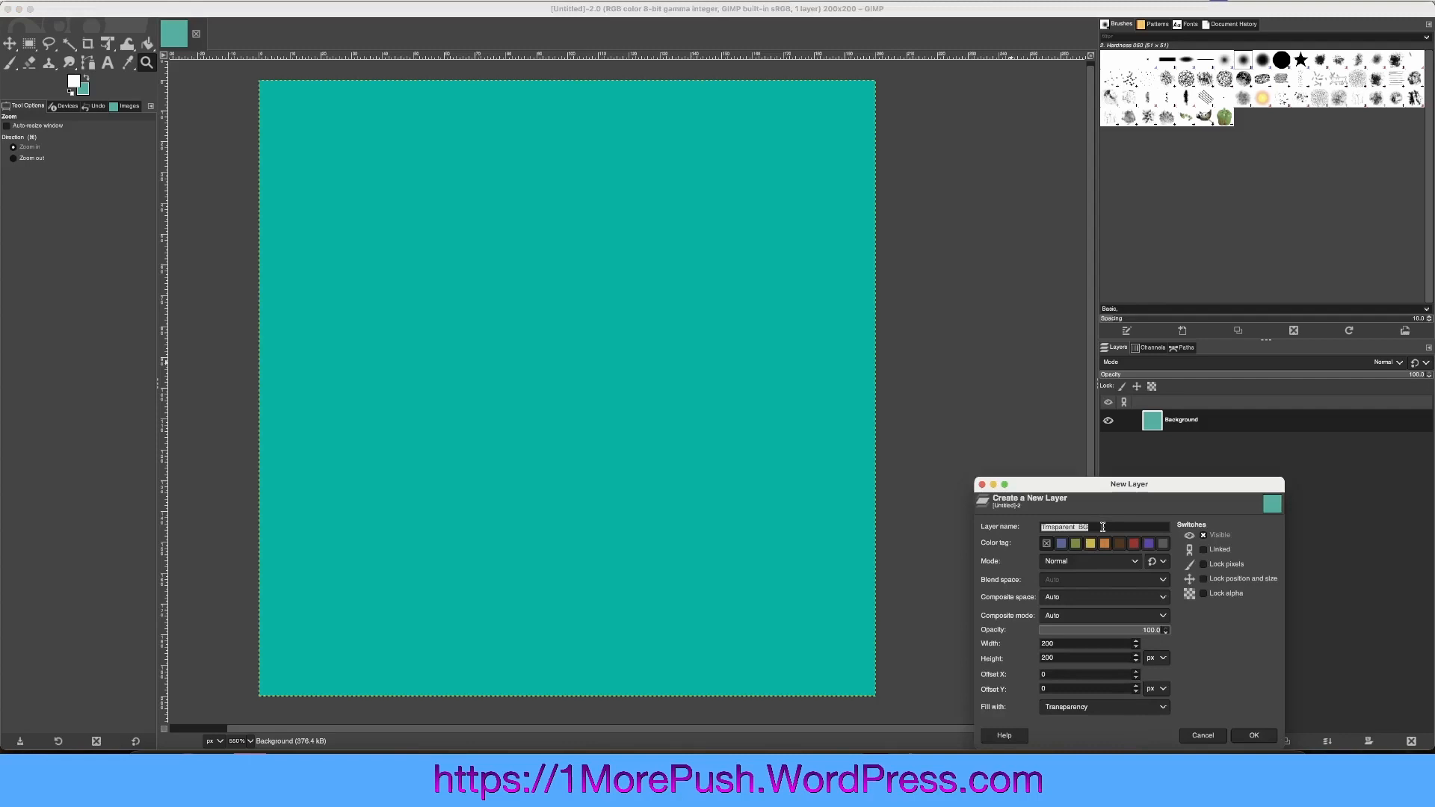
Step: Create a new layer named TransparentLayer, filled with transparency, above the teal background
{"action": "type", "text": "Tr"}
{"action": "left_click", "coordinate": [1163, 707]}
{"action": "left_click", "coordinate": [1166, 707]}
{"action": "left_click", "coordinate": [1252, 736]}
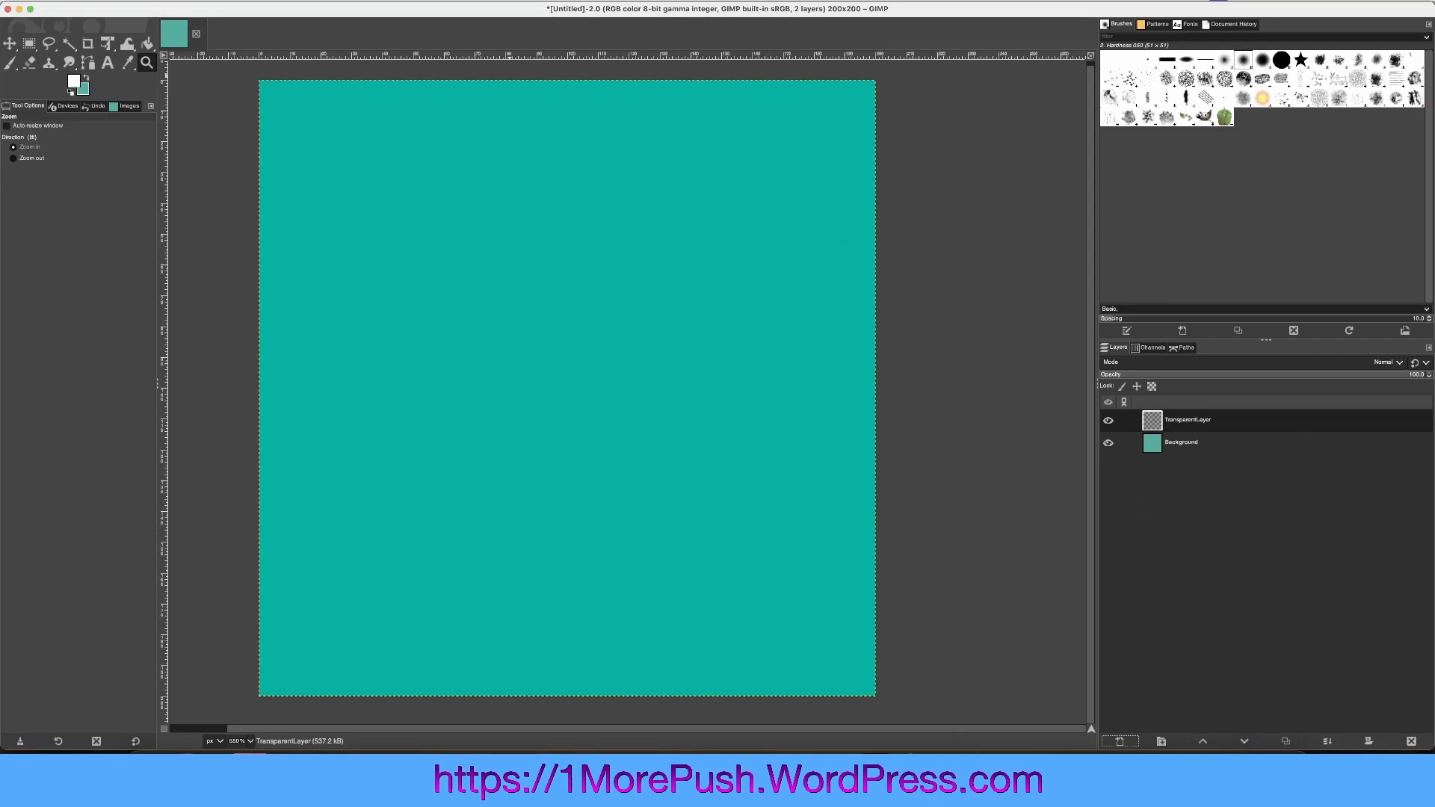
Step: Add a horizontal guide by percent at the 50% position of the image
{"action": "left_click", "coordinate": [175, 0]}
{"action": "mouse_move", "coordinate": [209, 0]}
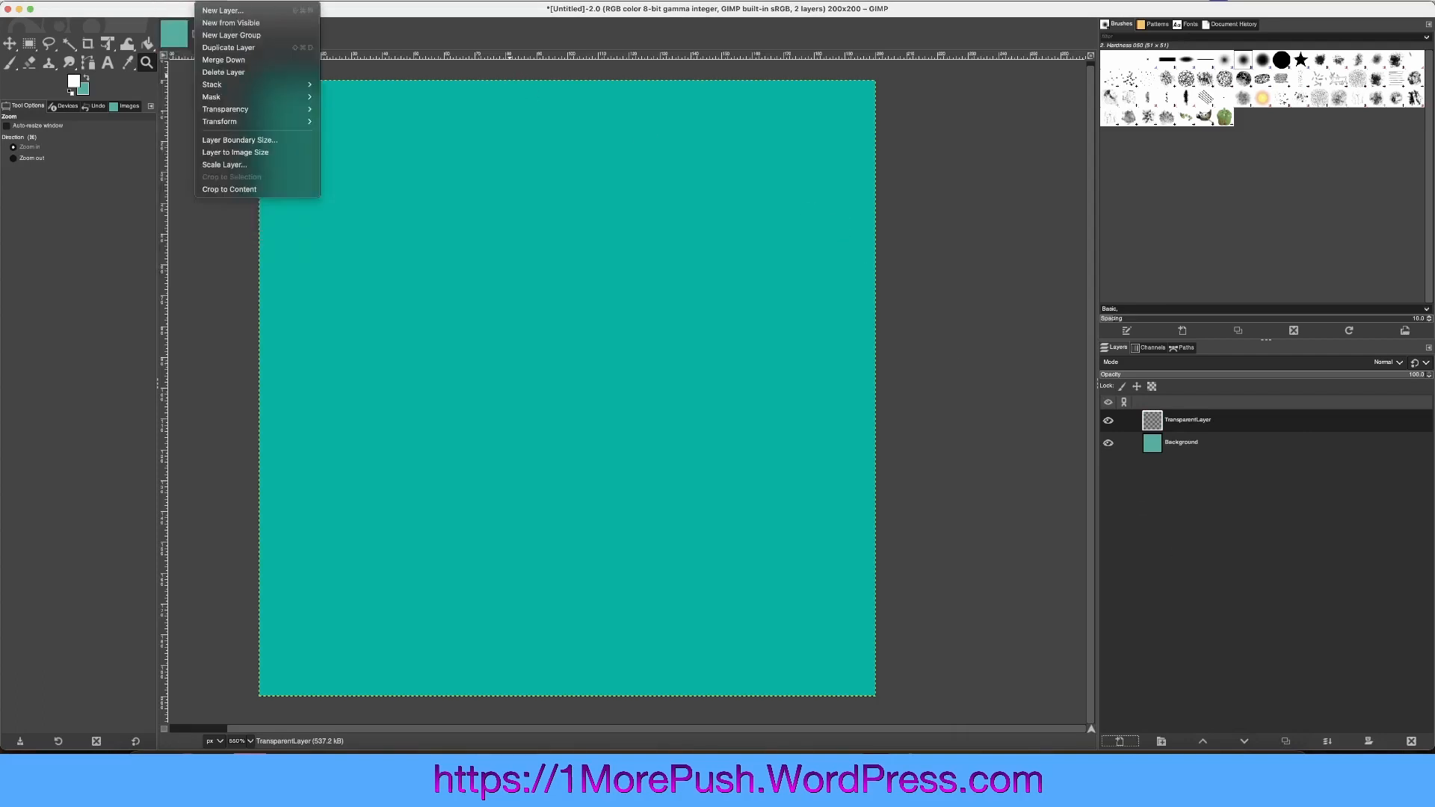
{"action": "mouse_move", "coordinate": [142, 0]}
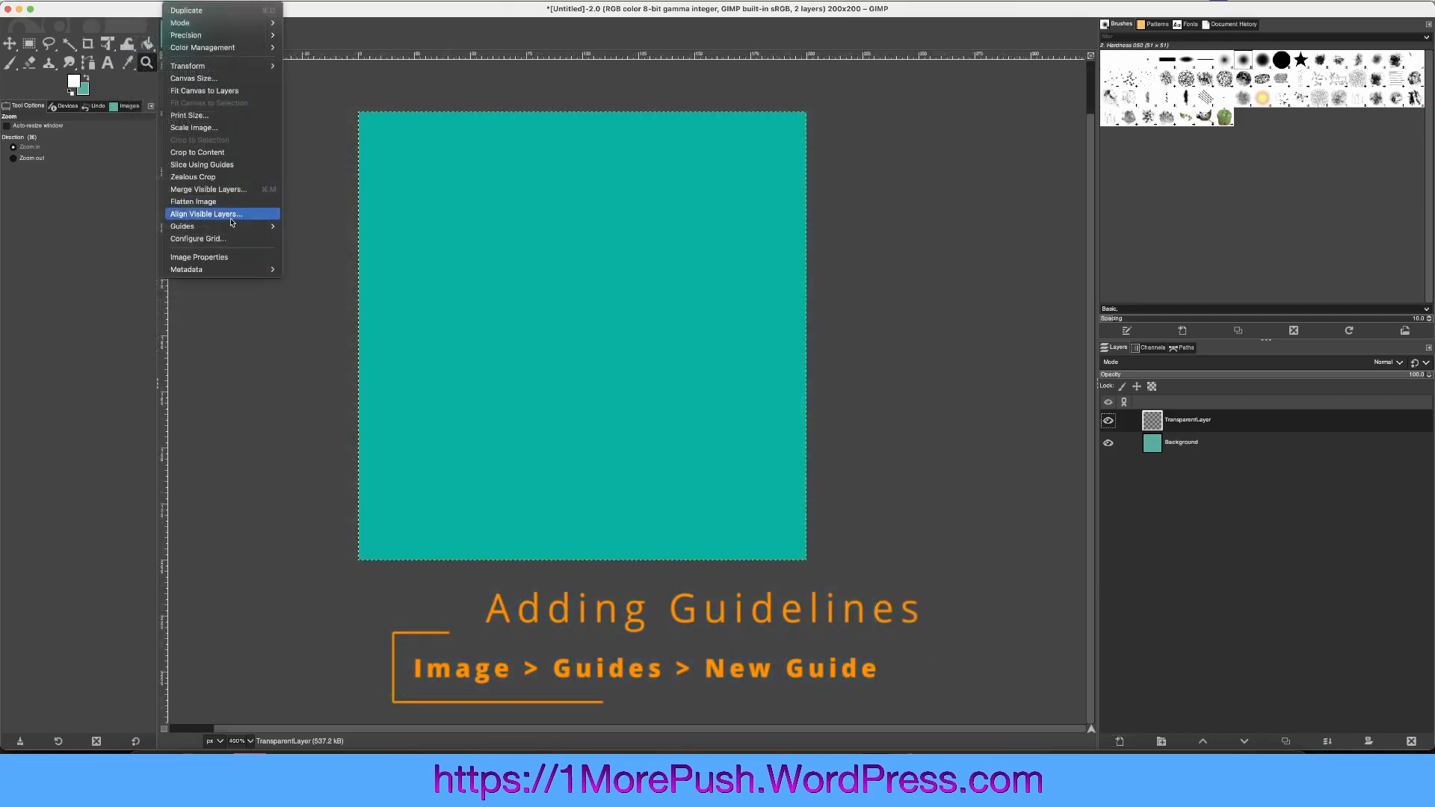
{"action": "mouse_move", "coordinate": [233, 227]}
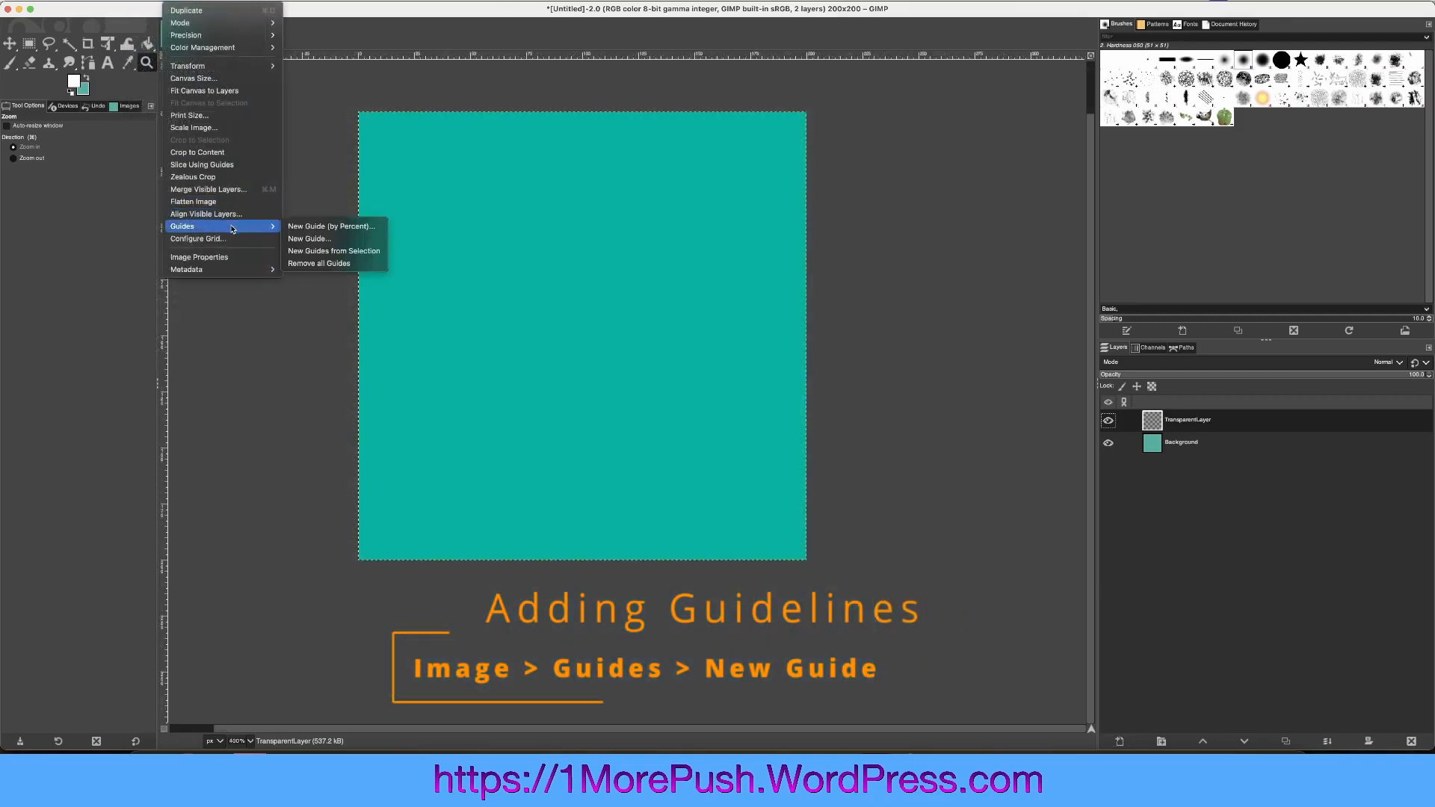
{"action": "left_click", "coordinate": [320, 241]}
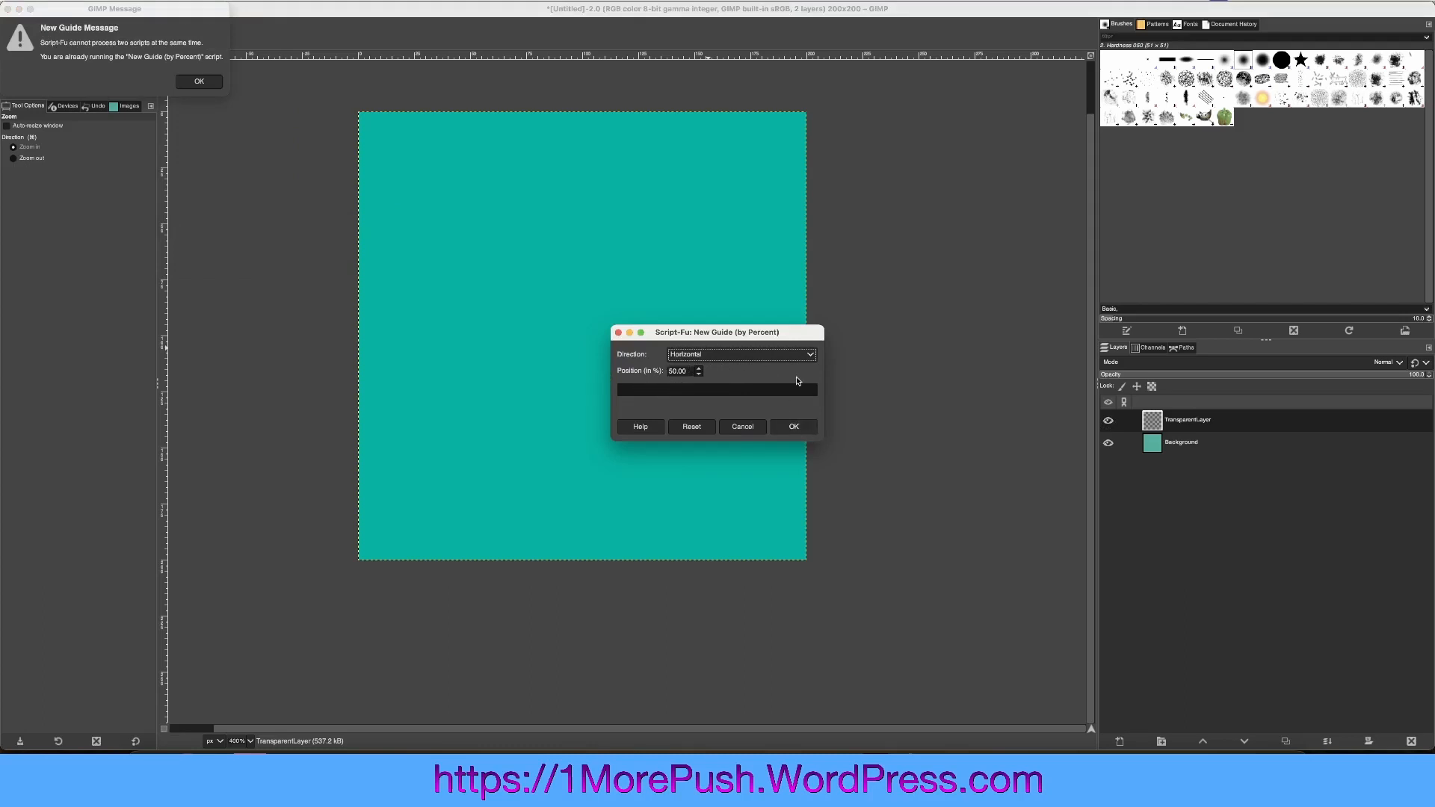
{"action": "left_click", "coordinate": [795, 428]}
Step: Add a vertical guide at the 50% position and dismiss the guide script message
{"action": "left_click", "coordinate": [815, 355]}
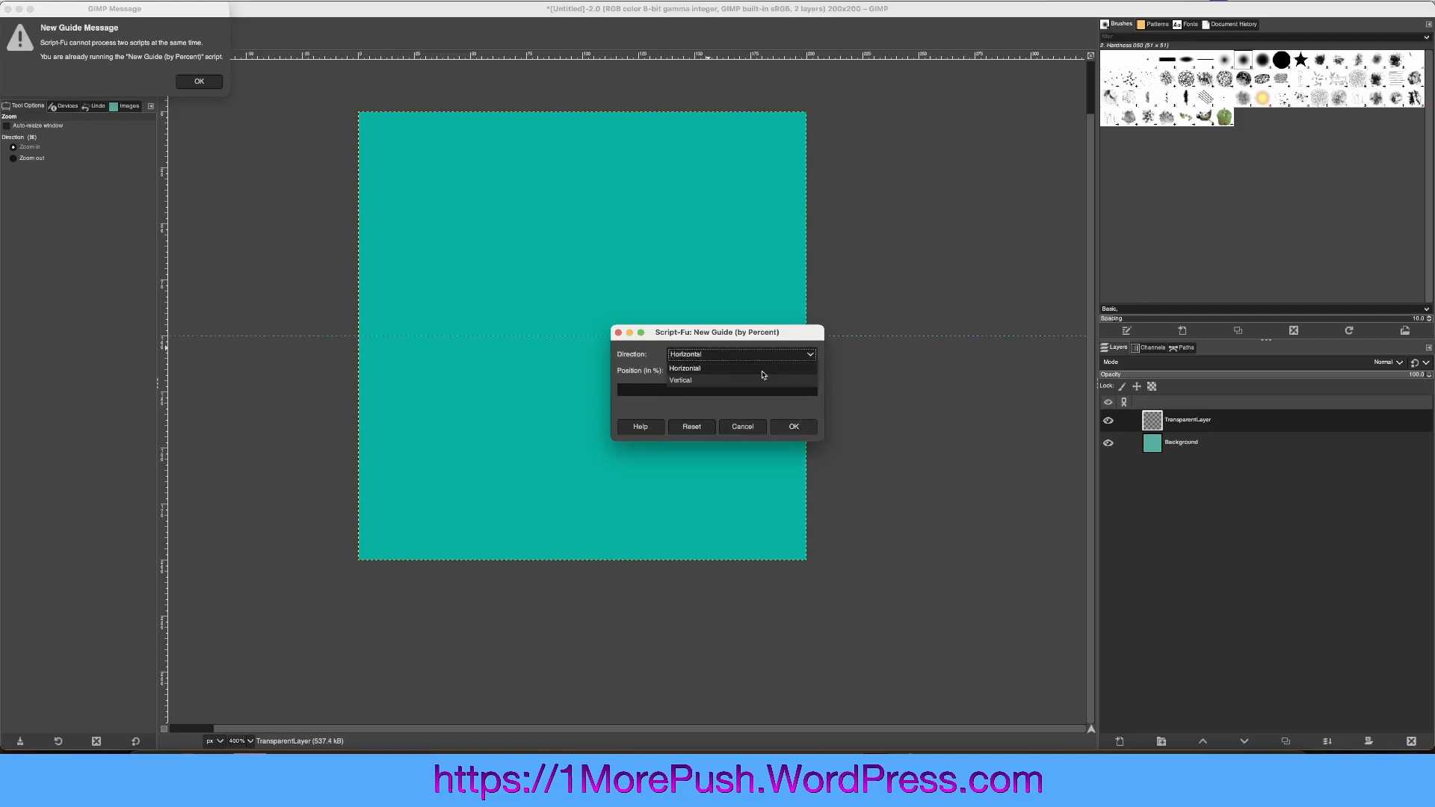
{"action": "left_click", "coordinate": [698, 380]}
{"action": "left_click", "coordinate": [806, 428]}
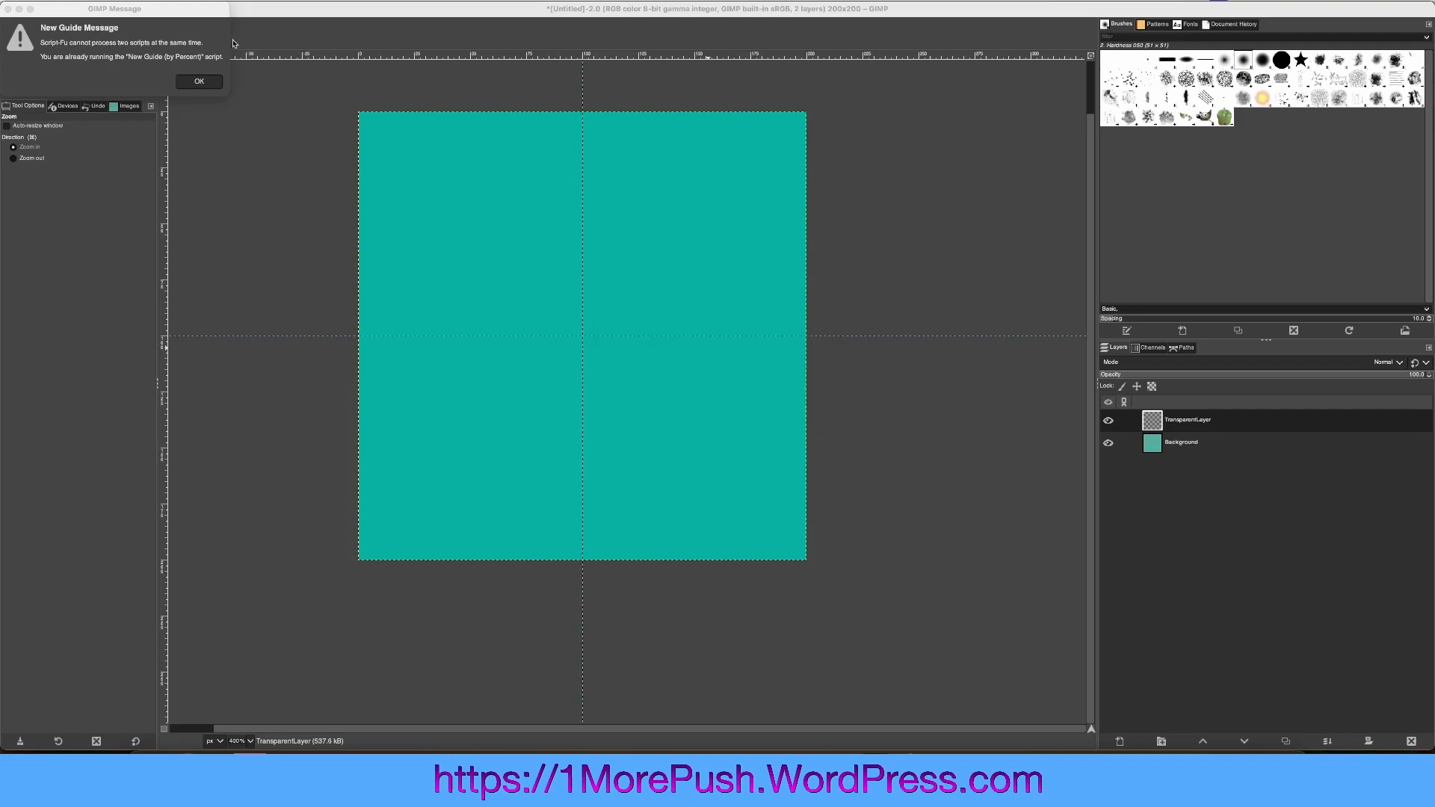
{"action": "left_click", "coordinate": [202, 83]}
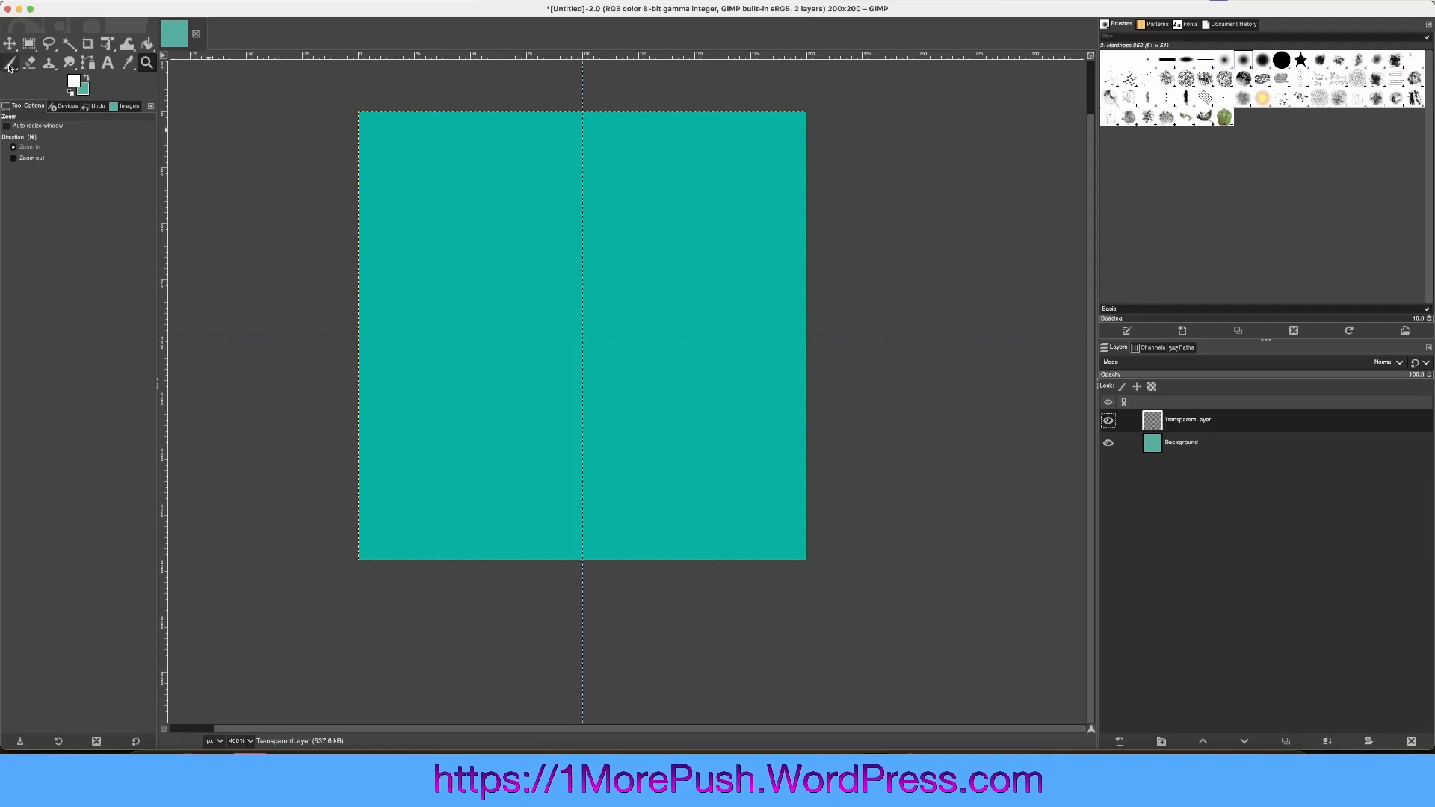
Step: Set up the Paintbrush with the white foreground colour and a slightly larger brush size
{"action": "left_click", "coordinate": [9, 66]}
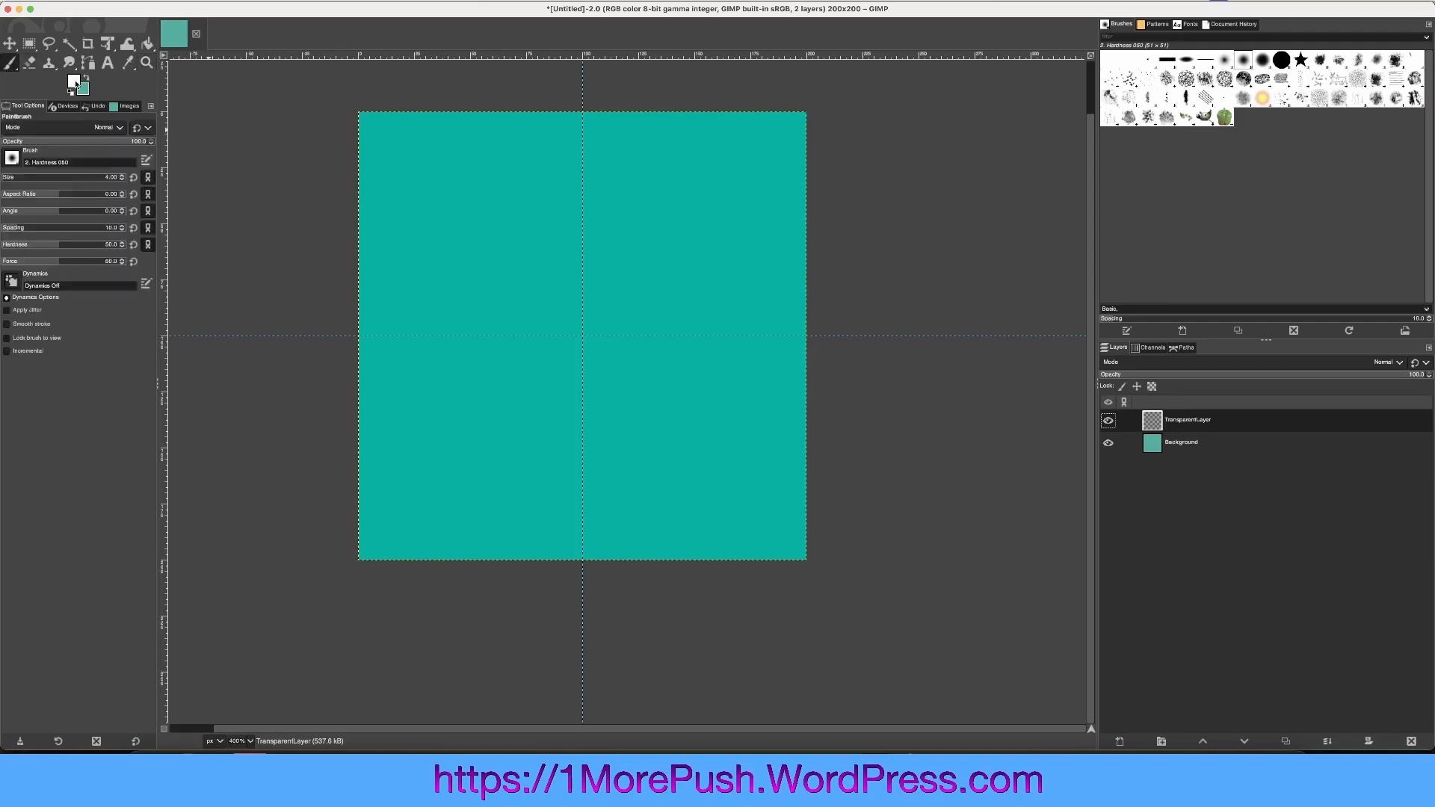
{"action": "left_click", "coordinate": [76, 84]}
{"action": "left_click", "coordinate": [196, 182]}
{"action": "left_click", "coordinate": [41, 176]}
{"action": "left_click", "coordinate": [13, 177]}
{"action": "scroll", "coordinate": [4, 178], "scroll_direction": "down", "scroll_amount": 5}
{"action": "scroll", "coordinate": [8, 177], "scroll_direction": "up", "scroll_amount": 2}
Step: Paint a white snowflake arm: a straight stem along the vertical guide from near the canvas top to the centre, with forked branches on both sides
{"action": "left_click", "coordinate": [583, 129]}
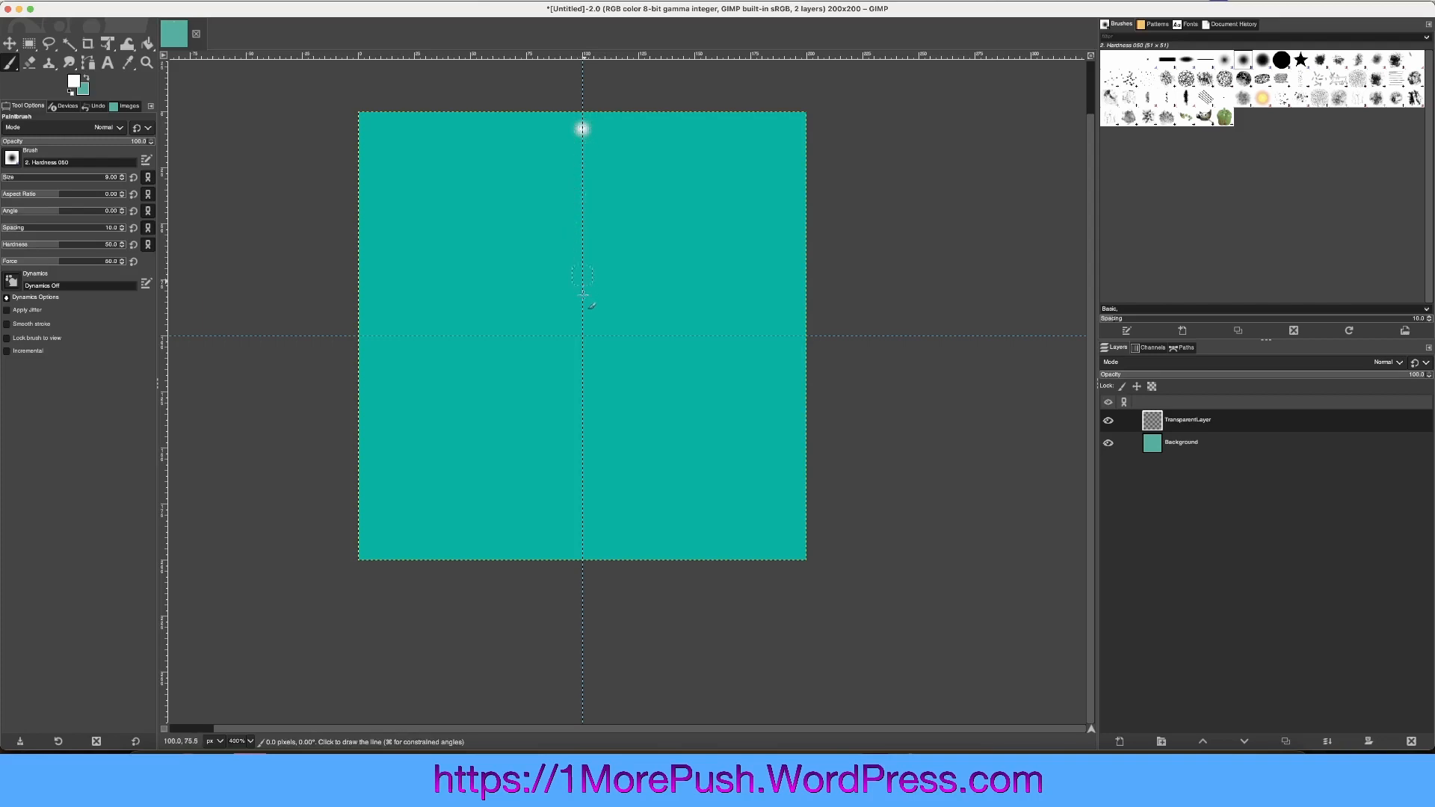
{"action": "left_click", "coordinate": [582, 342], "text": "shift"}
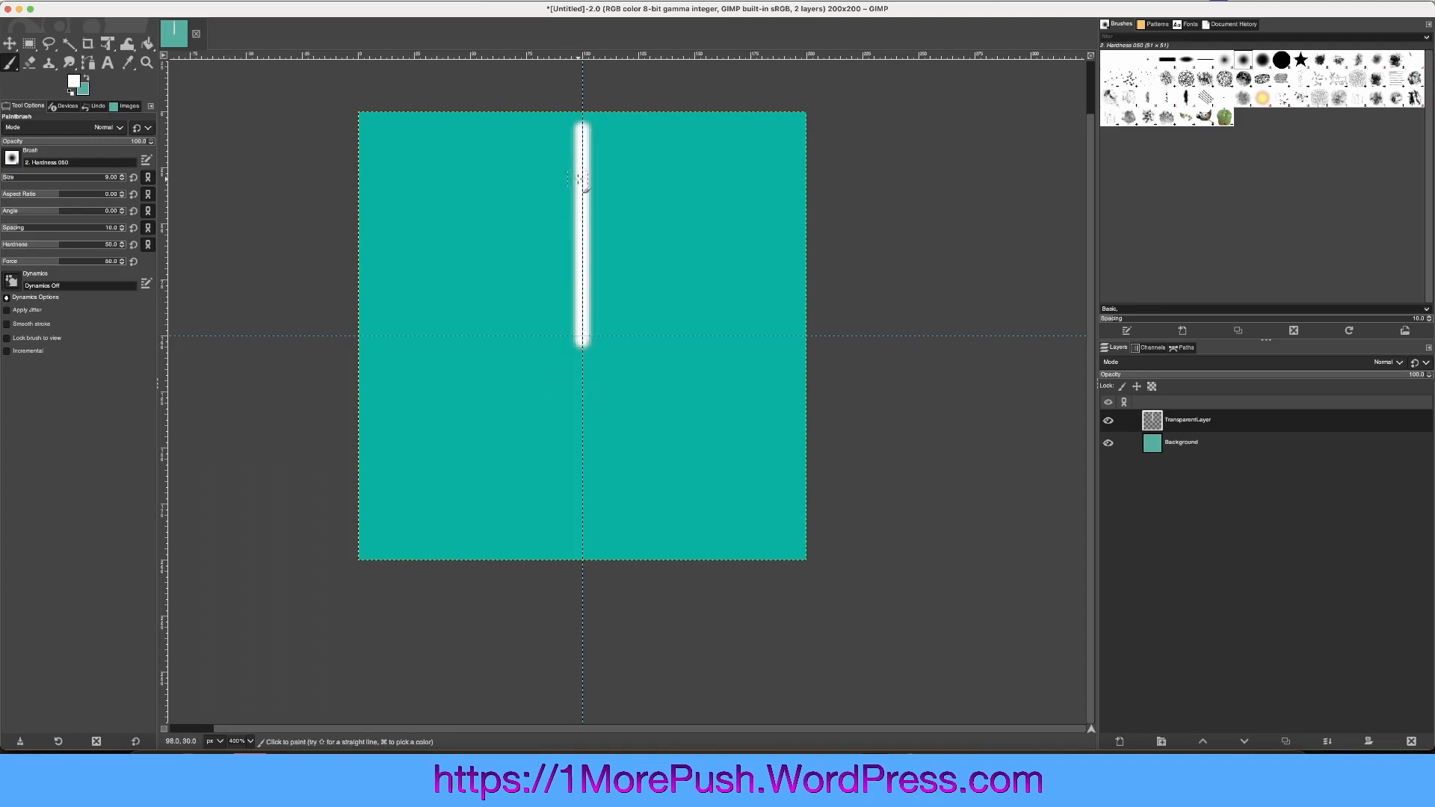
{"action": "mouse_move", "coordinate": [581, 180]}
{"action": "left_mouse_down"}
{"action": "mouse_move", "coordinate": [555, 157]}
{"action": "mouse_move", "coordinate": [614, 159]}
{"action": "left_mouse_up"}
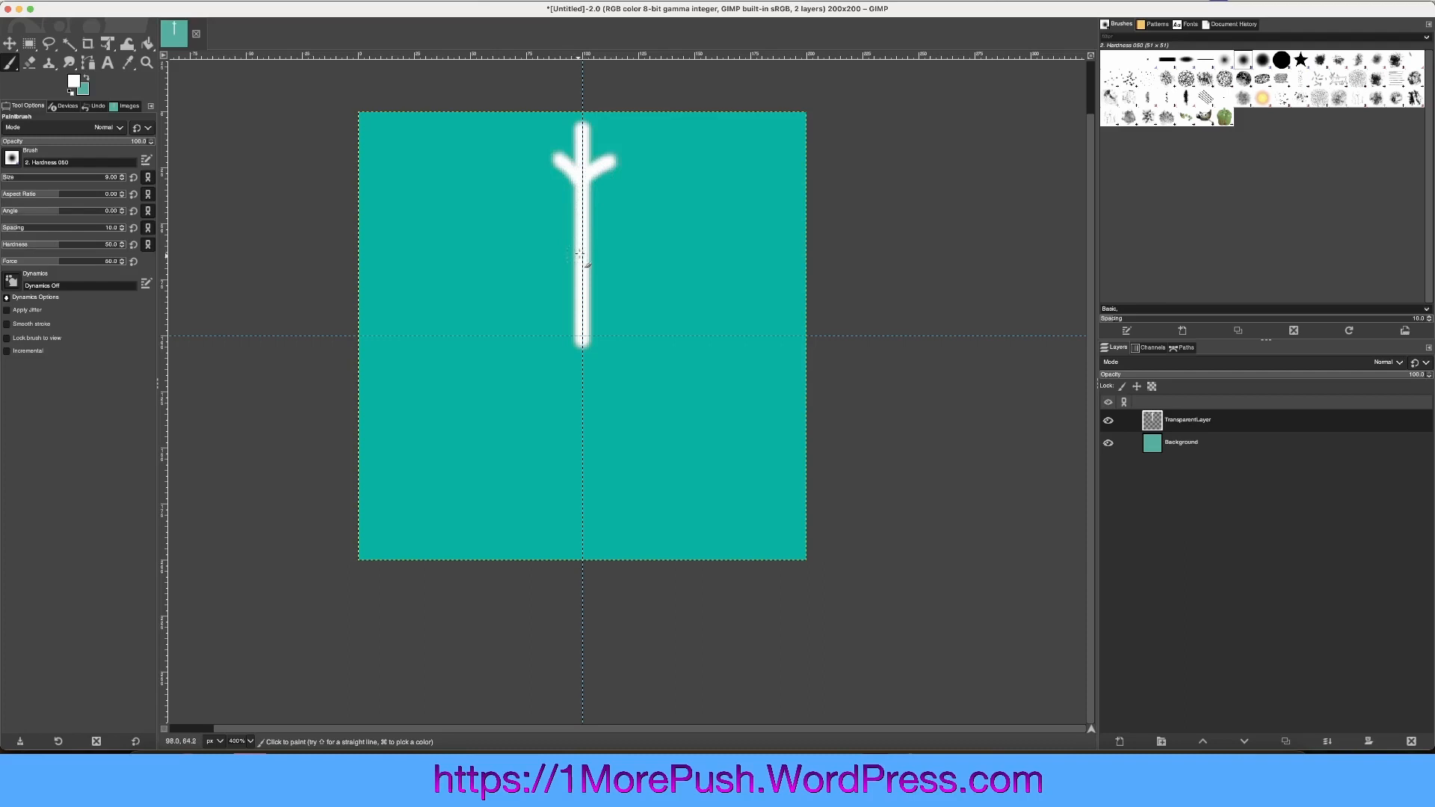
{"action": "mouse_move", "coordinate": [577, 252]}
{"action": "left_mouse_down"}
{"action": "mouse_move", "coordinate": [519, 210]}
{"action": "mouse_move", "coordinate": [543, 226]}
{"action": "mouse_move", "coordinate": [543, 198]}
{"action": "mouse_move", "coordinate": [515, 230]}
{"action": "left_mouse_up"}
{"action": "mouse_move", "coordinate": [586, 246]}
{"action": "left_mouse_down"}
{"action": "mouse_move", "coordinate": [633, 212]}
{"action": "mouse_move", "coordinate": [611, 203]}
{"action": "mouse_move", "coordinate": [648, 242]}
{"action": "left_mouse_up"}
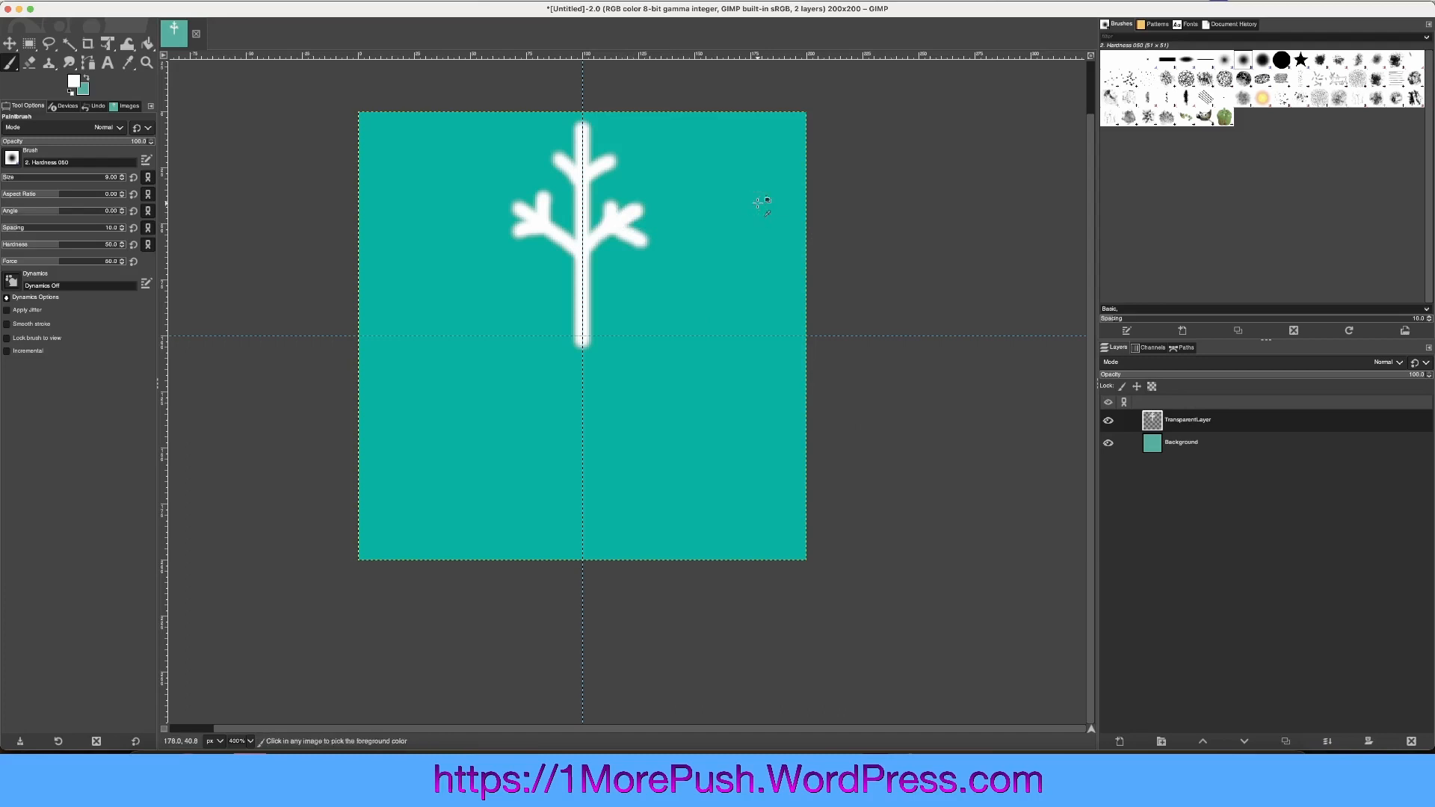
Step: Undo the last twig stroke on the arm's right branch and repaint it shorter
{"action": "key", "text": "super+z"}
{"action": "key", "text": "super+z"}
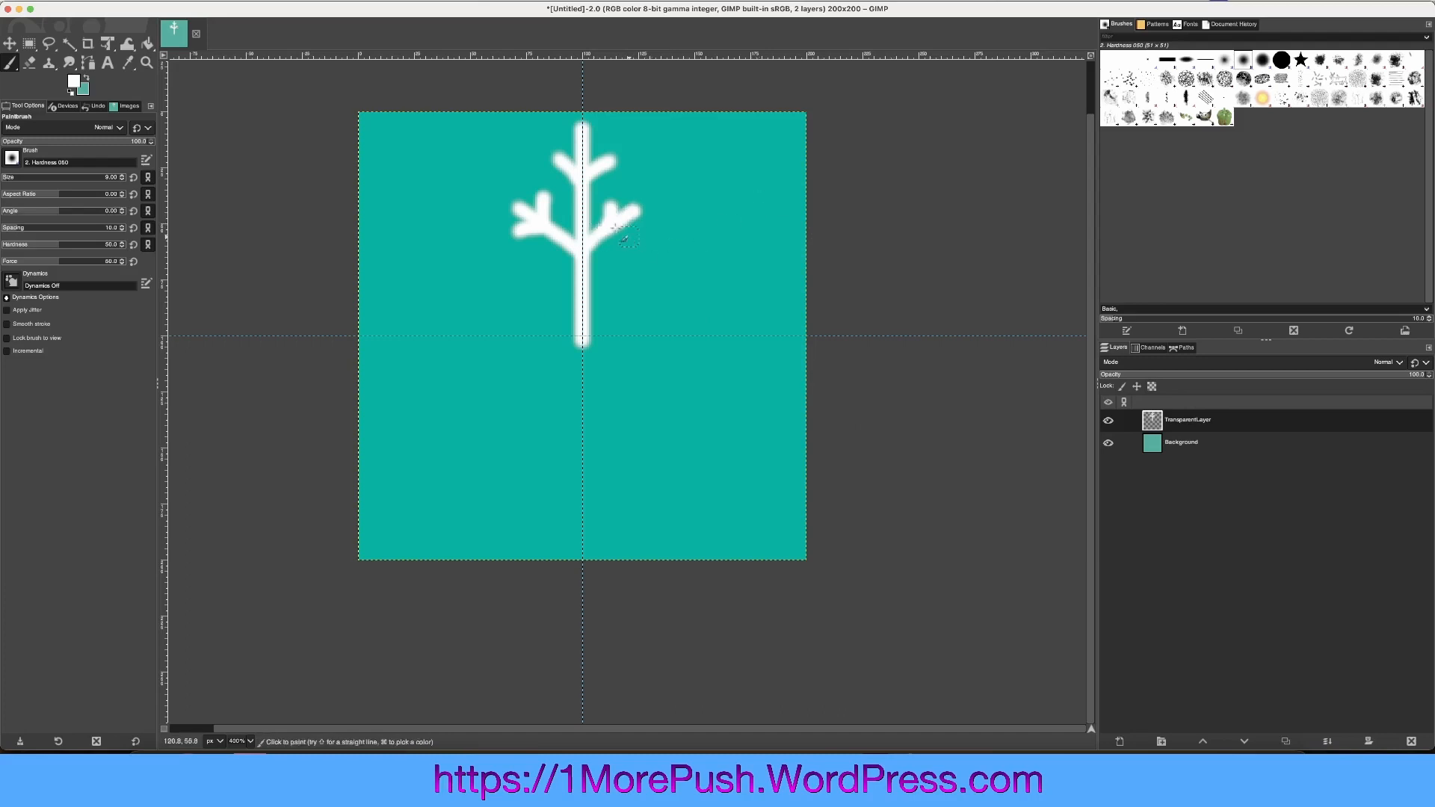
{"action": "left_click_drag", "start_coordinate": [618, 227], "coordinate": [638, 237]}
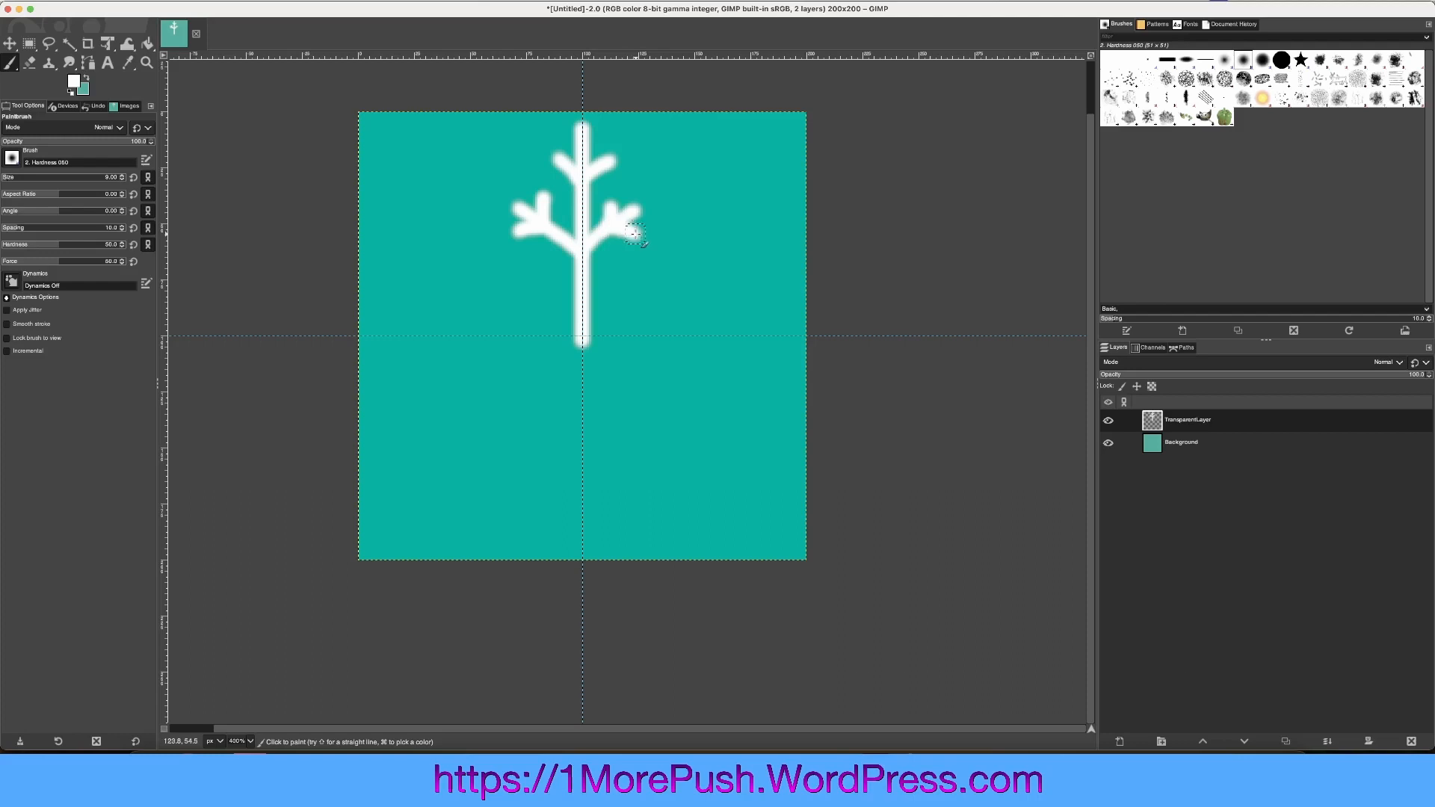
Step: Duplicate TransparentLayer and flip the copy vertically to form the lower snowflake arm
{"action": "right_click", "coordinate": [1221, 426]}
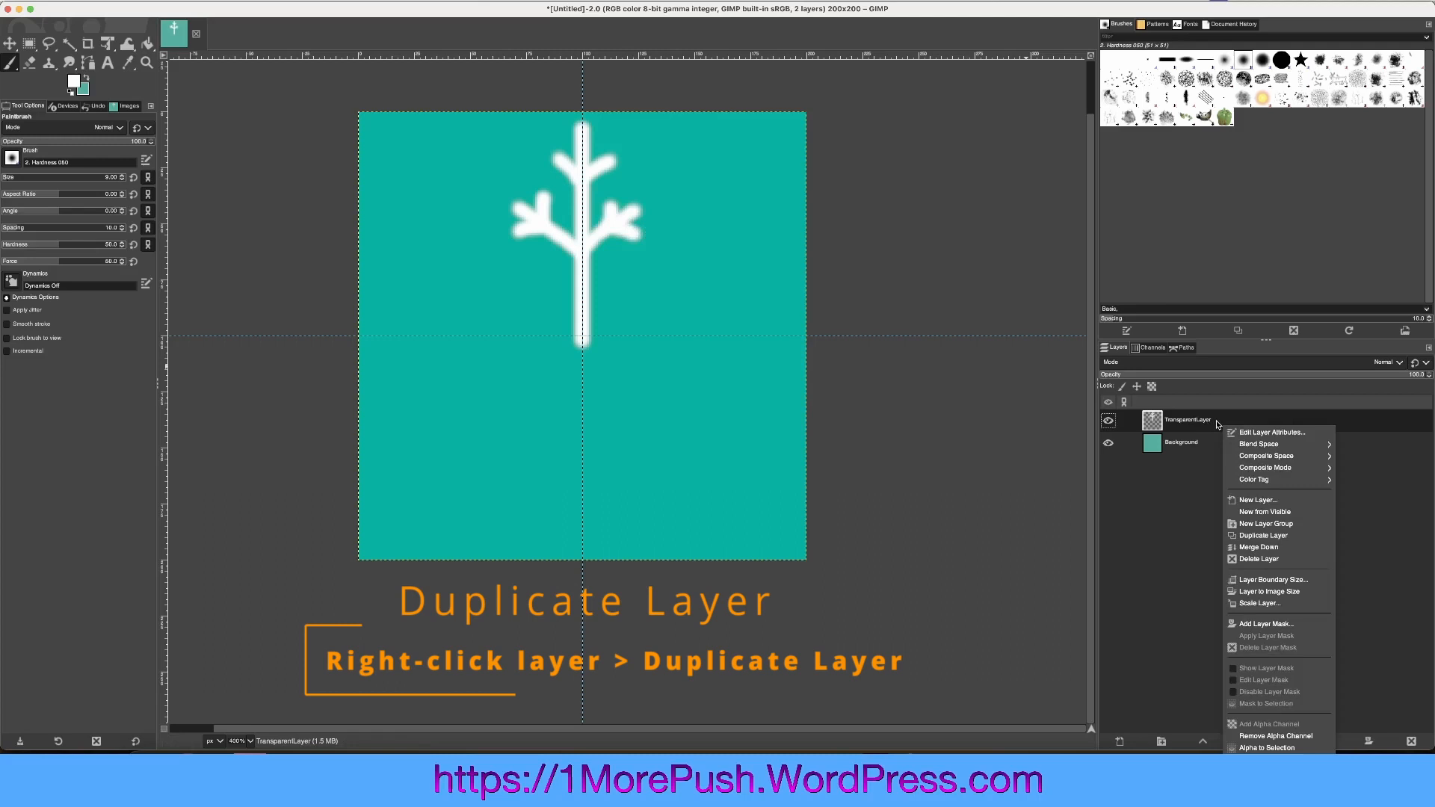
{"action": "left_click", "coordinate": [1278, 537]}
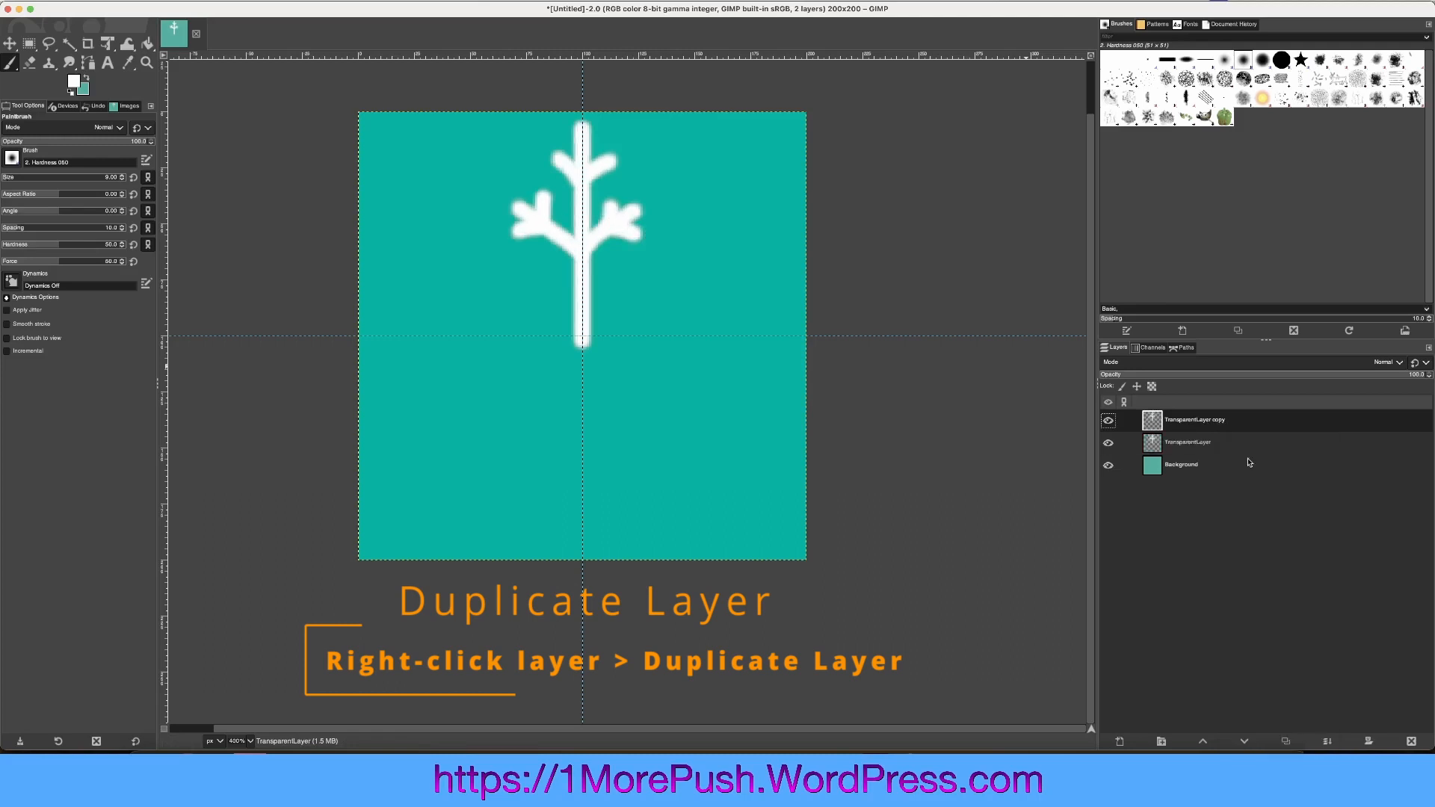
{"action": "right_click", "coordinate": [1205, 423]}
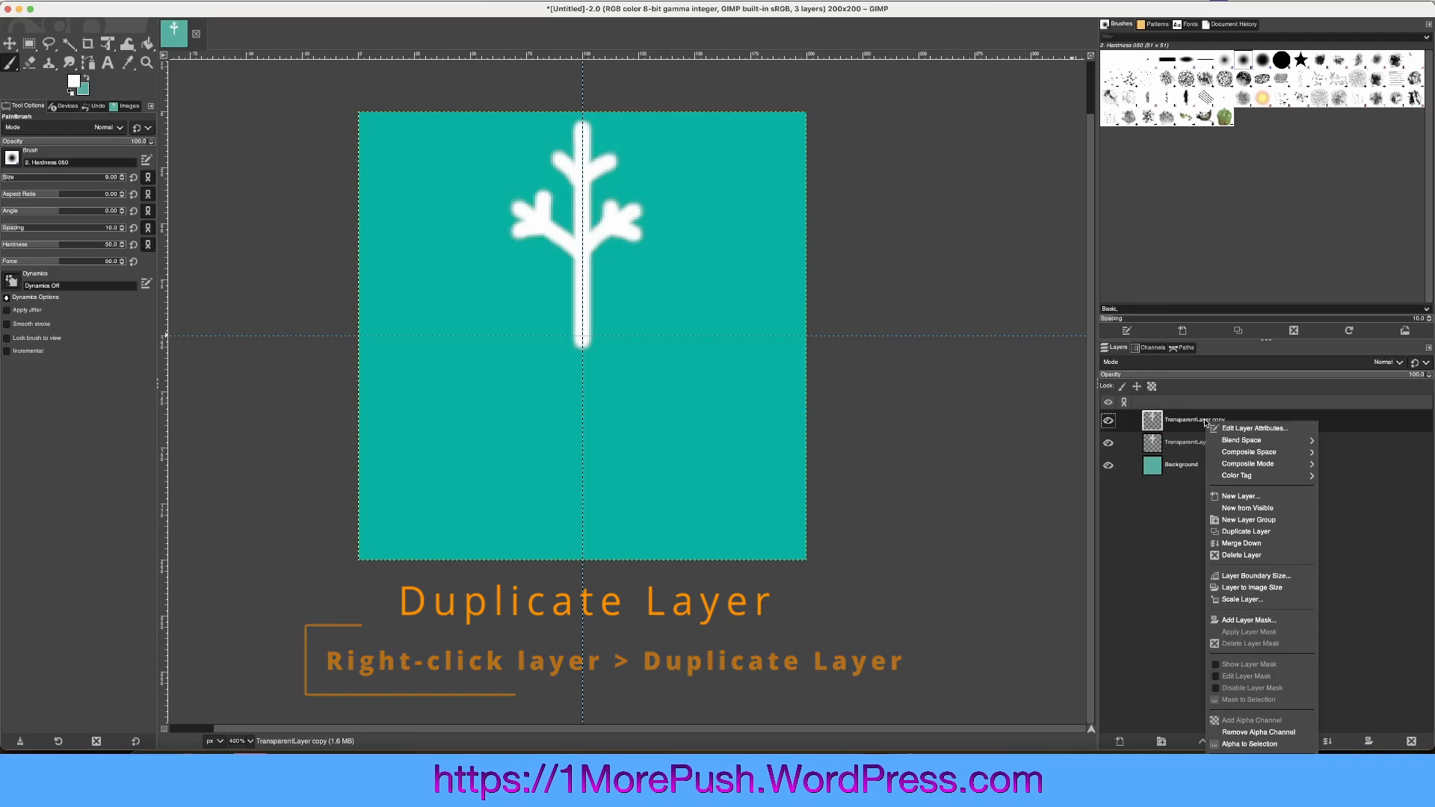
{"action": "left_click", "coordinate": [1205, 422]}
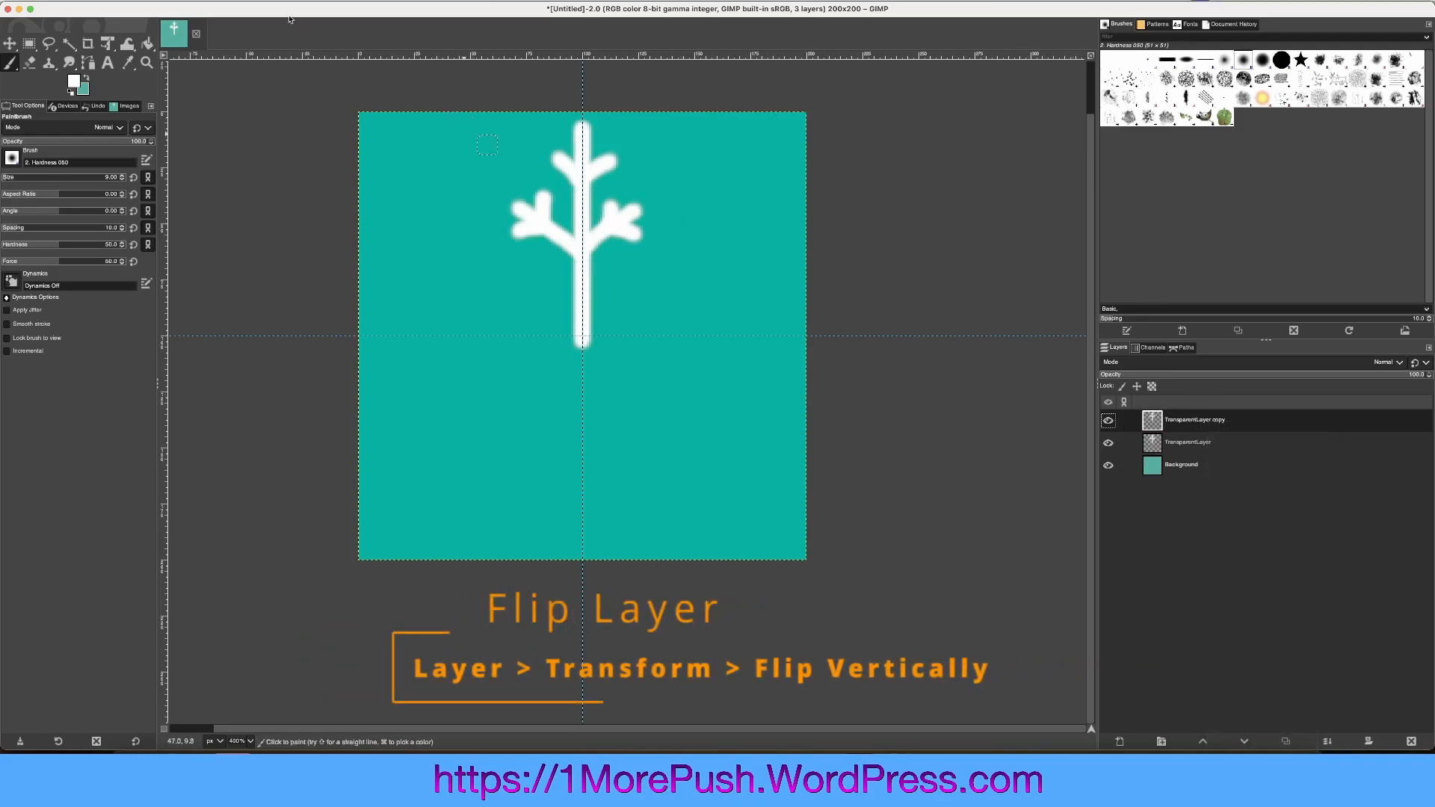
{"action": "left_click", "coordinate": [212, 1]}
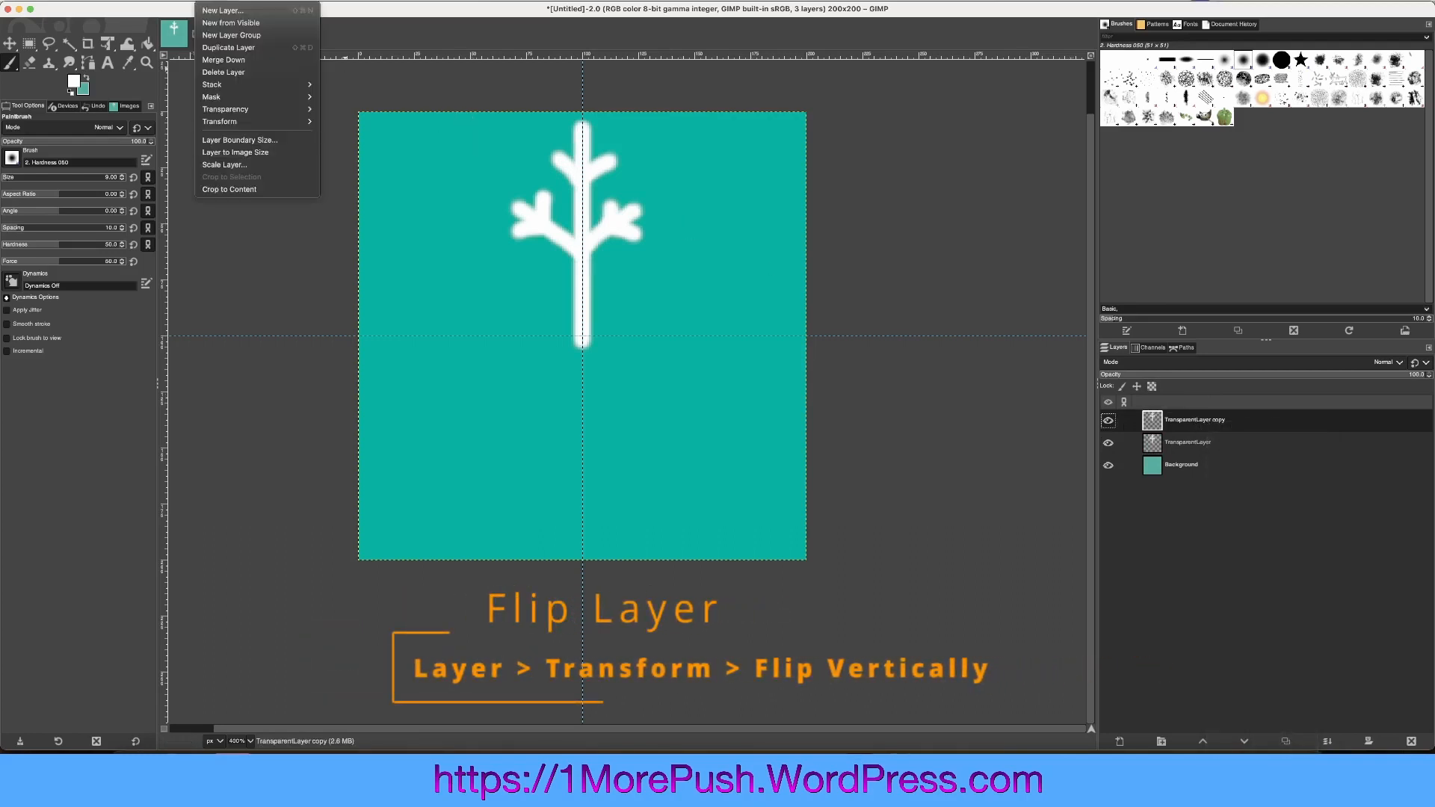
{"action": "mouse_move", "coordinate": [224, 121]}
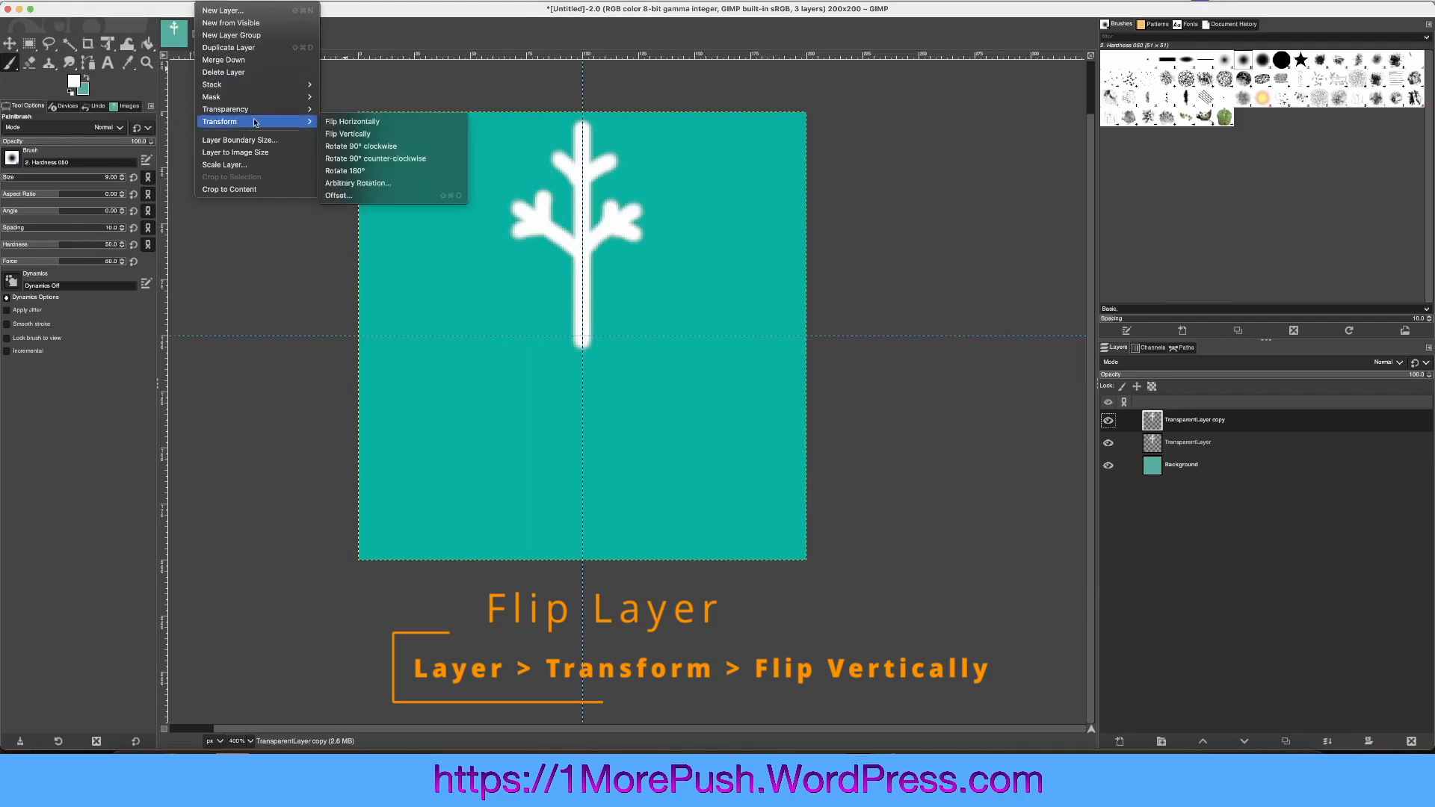
{"action": "left_click", "coordinate": [371, 133]}
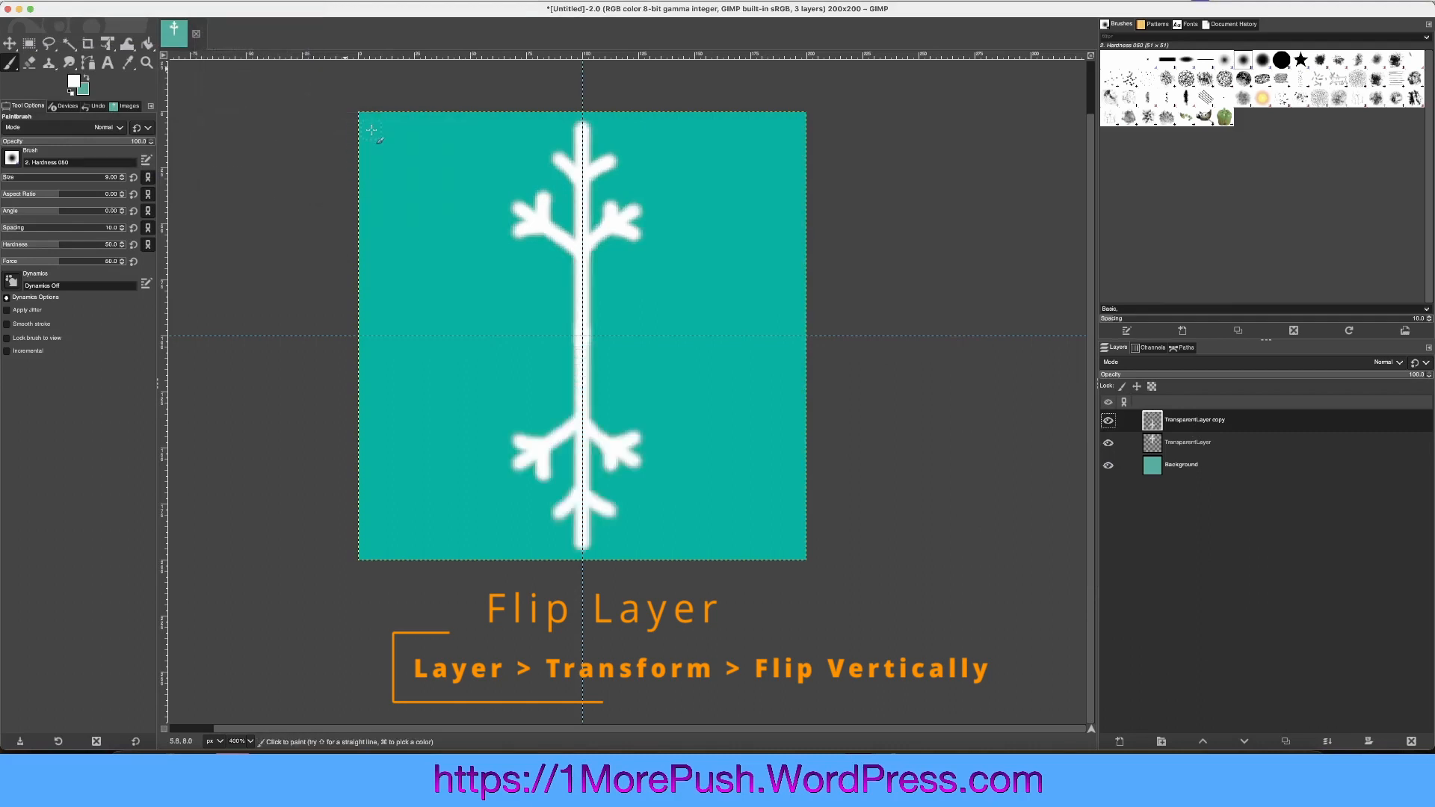
Step: Duplicate the vertically flipped layer and rotate the new copy 90° clockwise to form the left arm
{"action": "left_click", "coordinate": [1190, 445]}
{"action": "left_click", "coordinate": [1183, 426]}
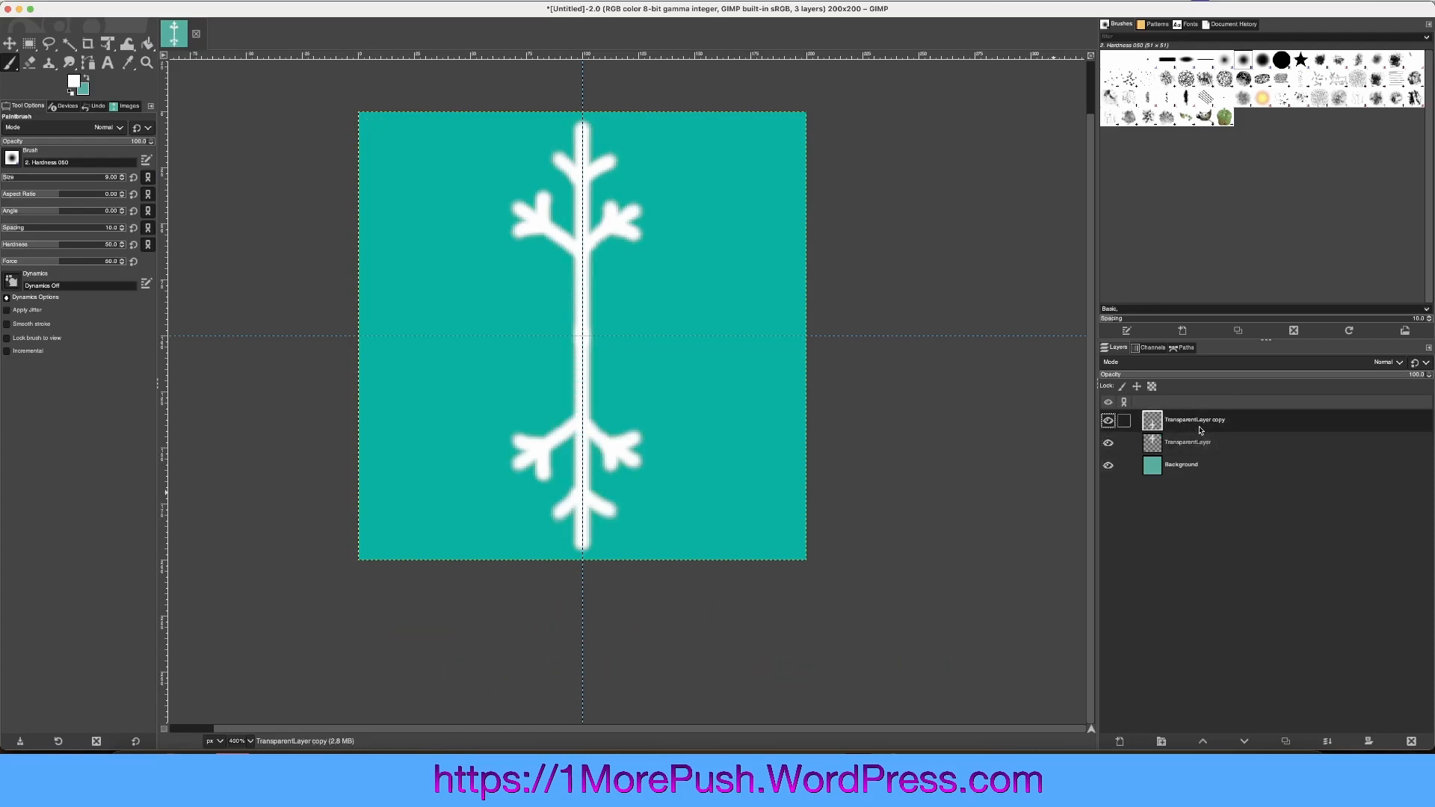
{"action": "right_click", "coordinate": [1194, 424]}
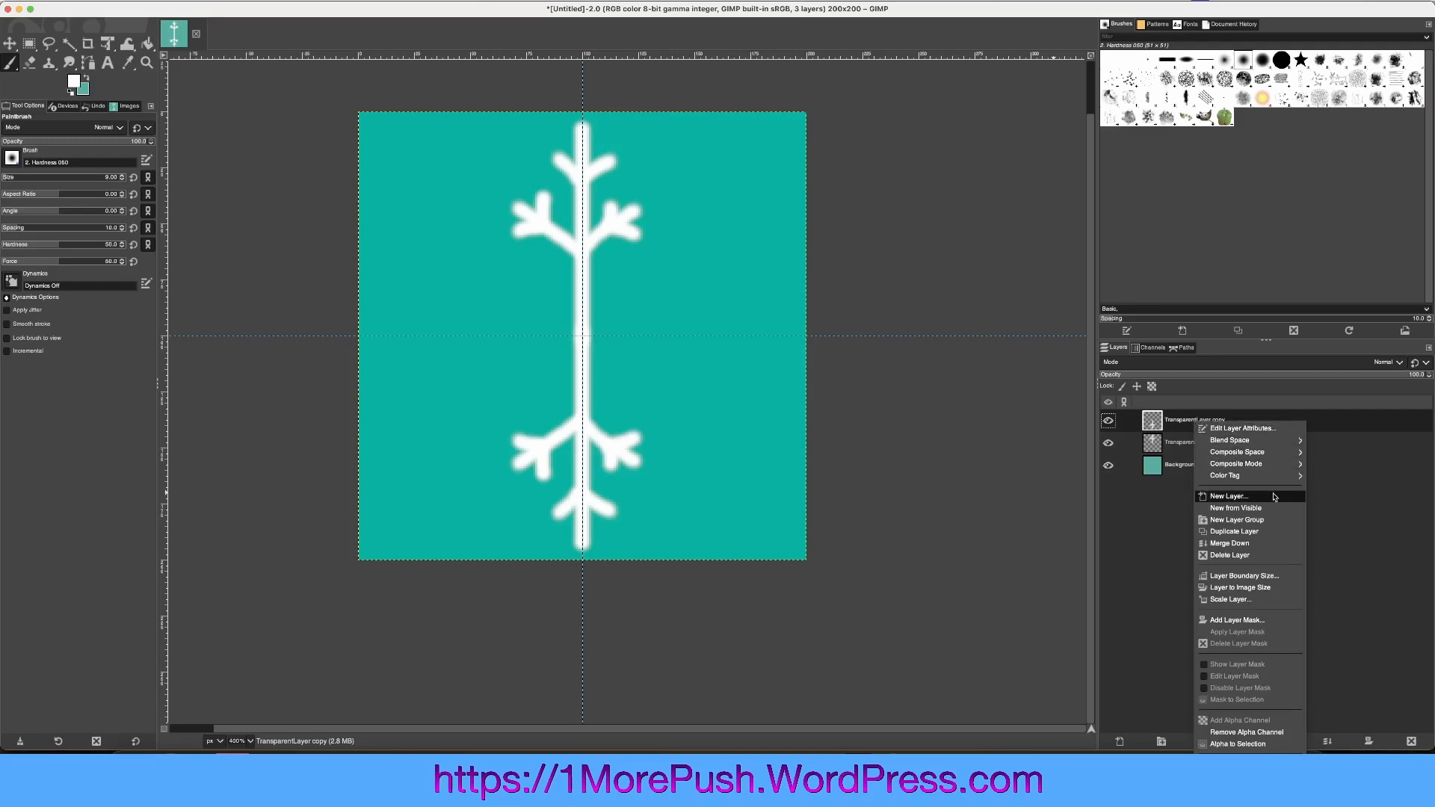
{"action": "left_click", "coordinate": [1262, 532]}
{"action": "left_click", "coordinate": [222, 1]}
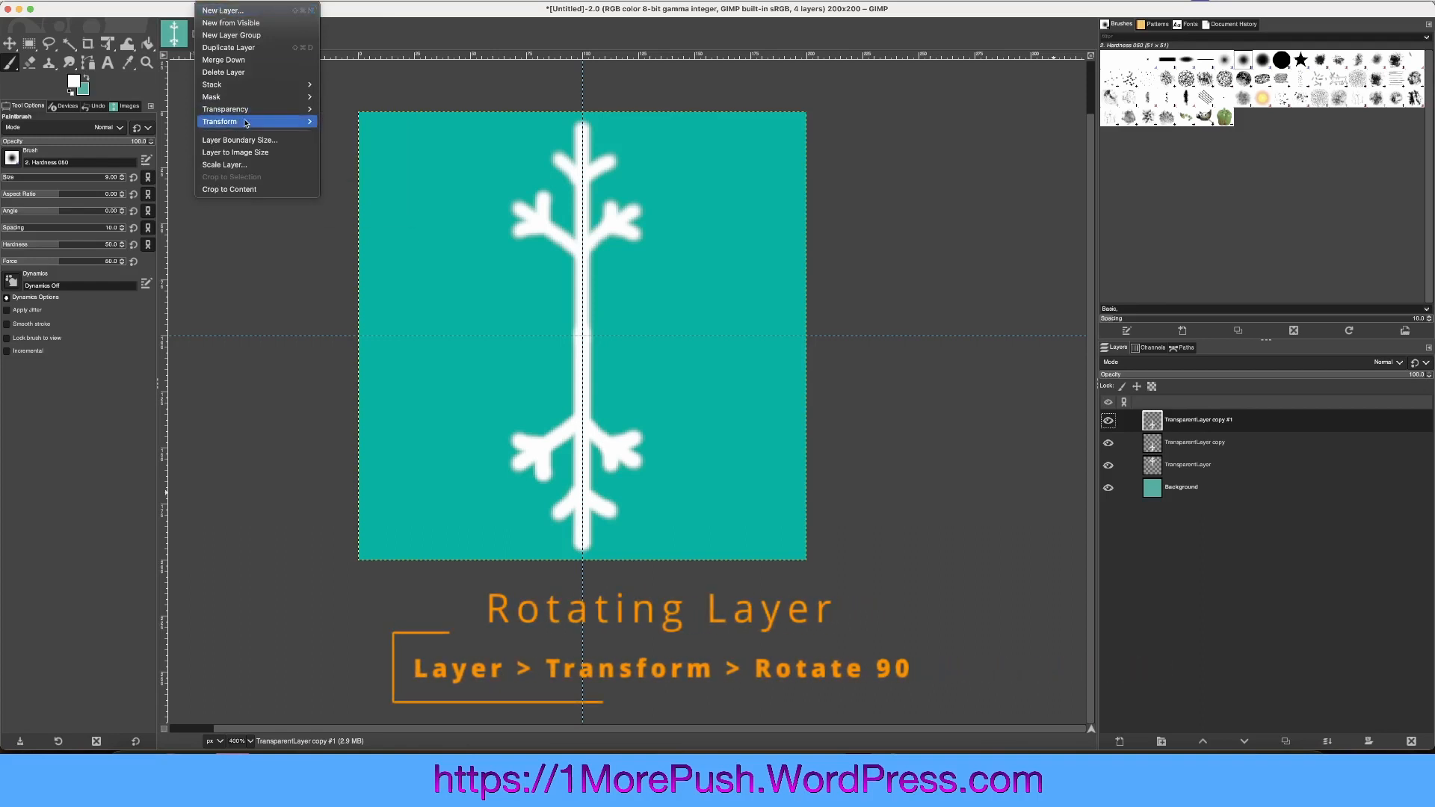
{"action": "mouse_move", "coordinate": [246, 123]}
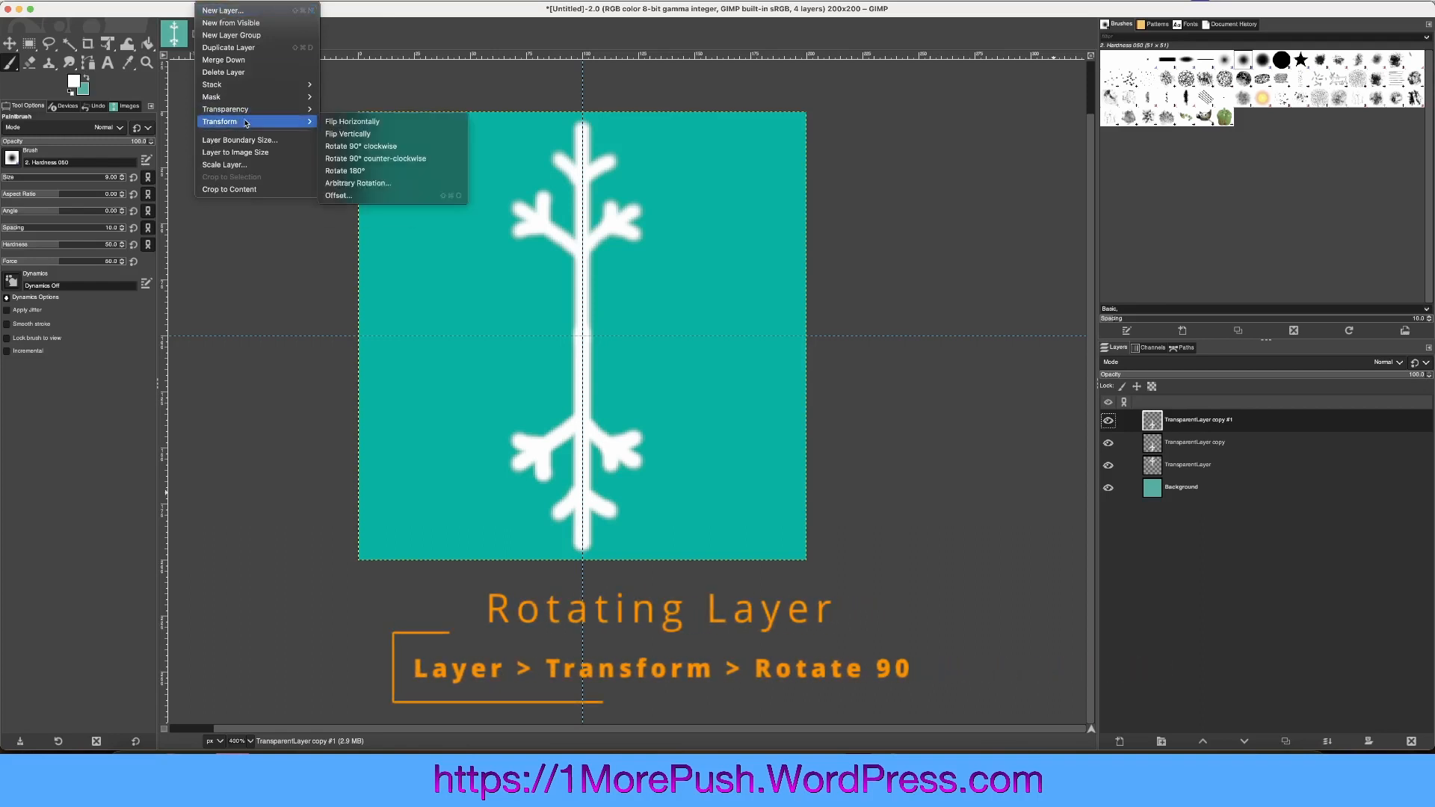
{"action": "left_click", "coordinate": [358, 147]}
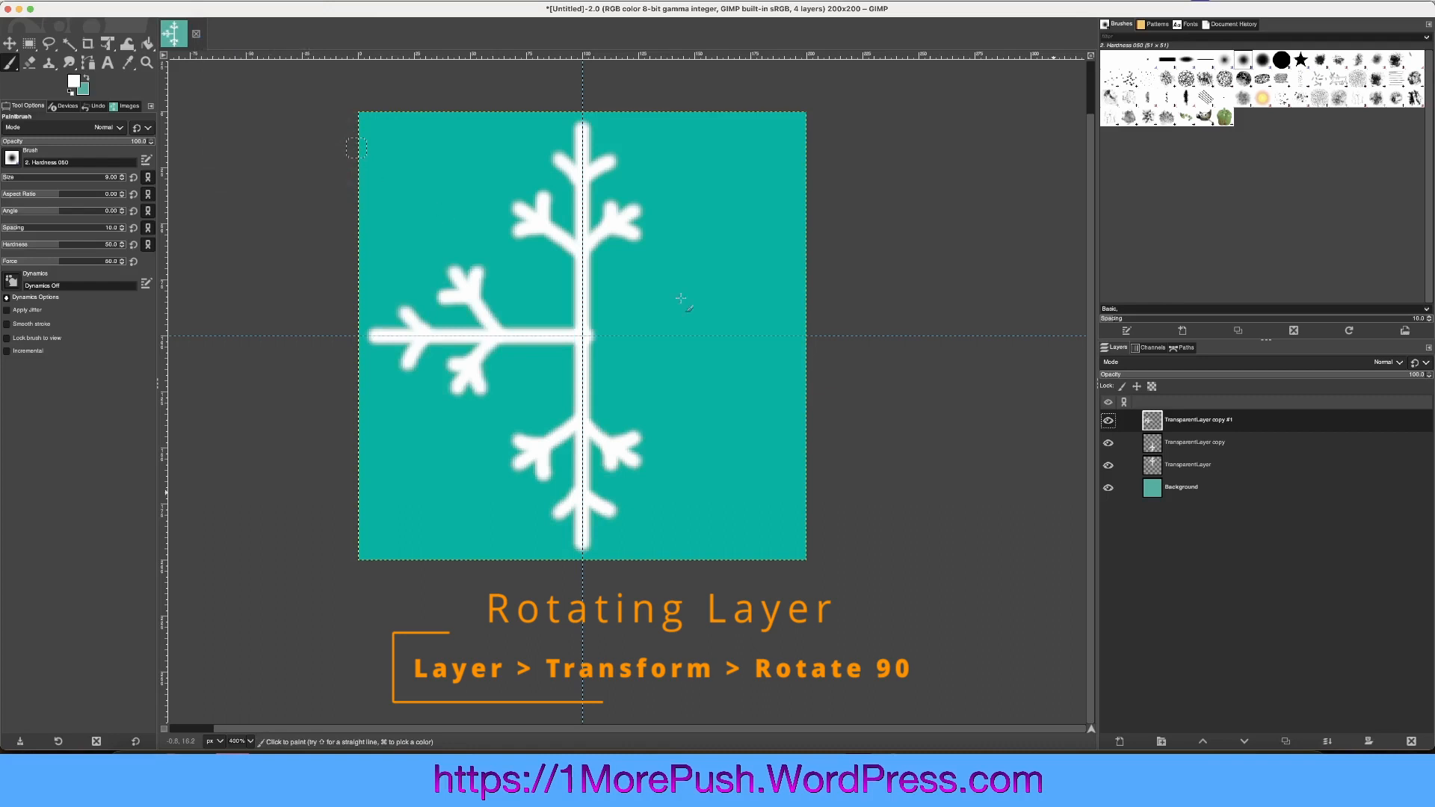
Step: Duplicate the rotated left-arm layer and flip the new copy horizontally to form the right arm
{"action": "double_click", "coordinate": [1207, 429]}
{"action": "right_click", "coordinate": [1207, 429]}
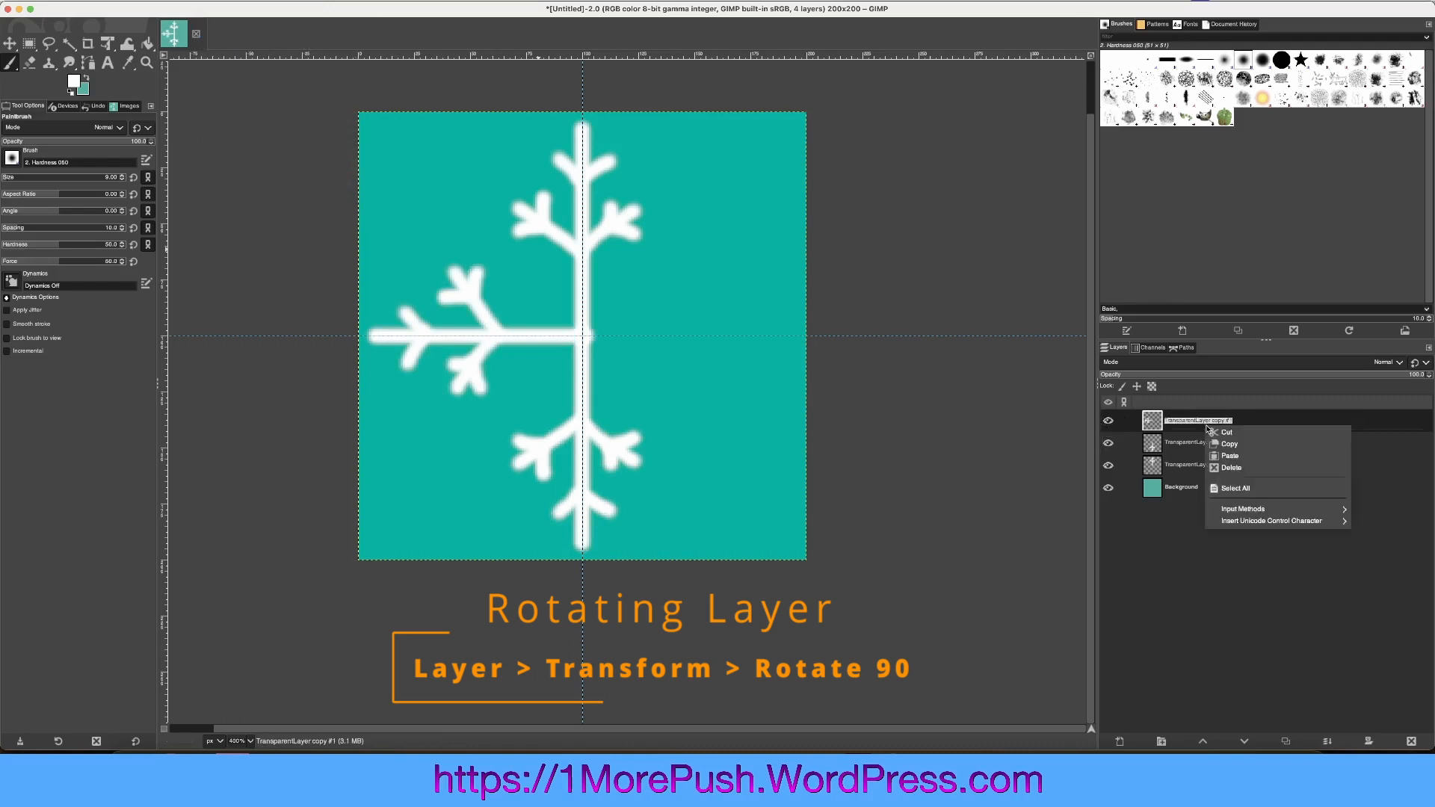
{"action": "left_click", "coordinate": [1180, 556]}
{"action": "right_click", "coordinate": [1151, 429]}
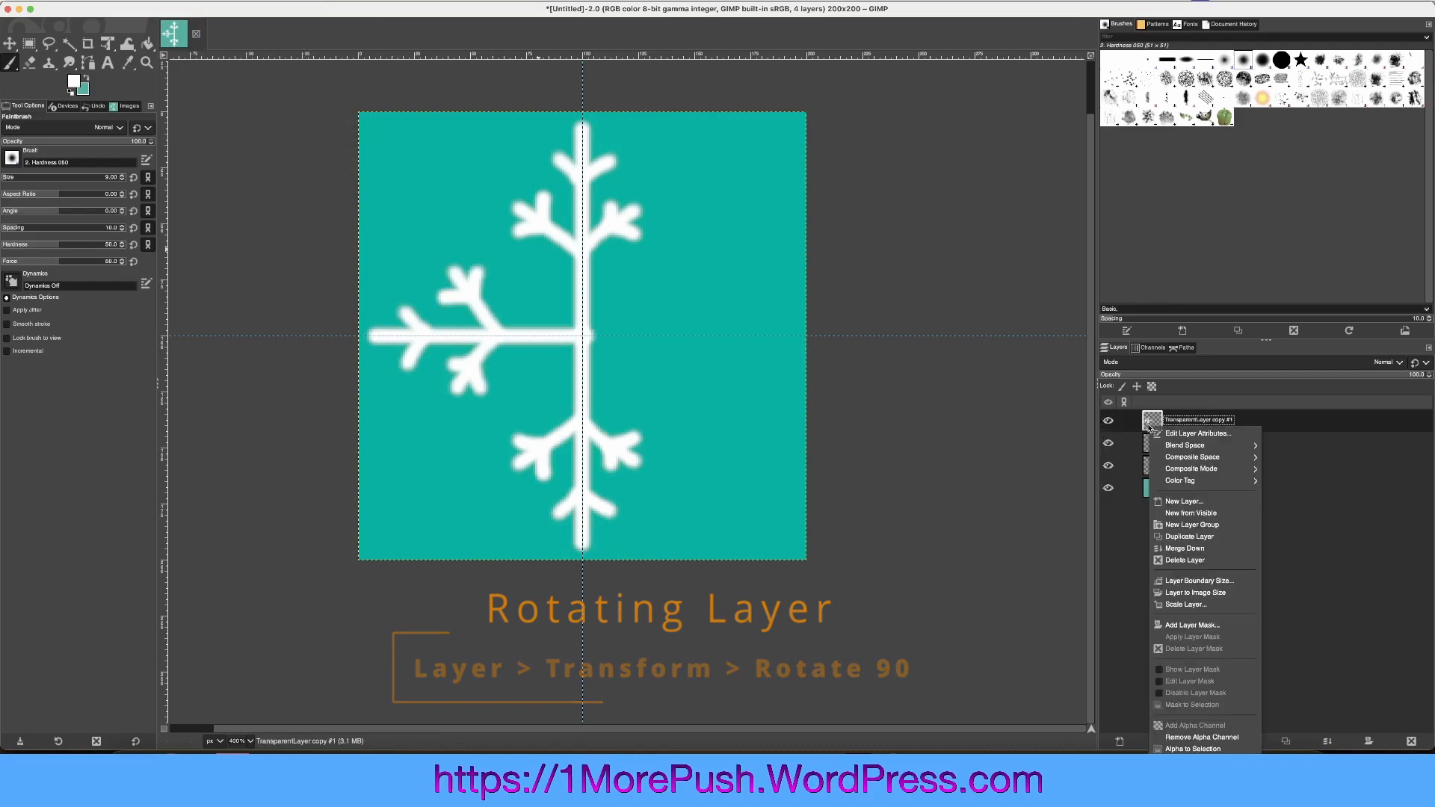
{"action": "left_click", "coordinate": [1189, 537]}
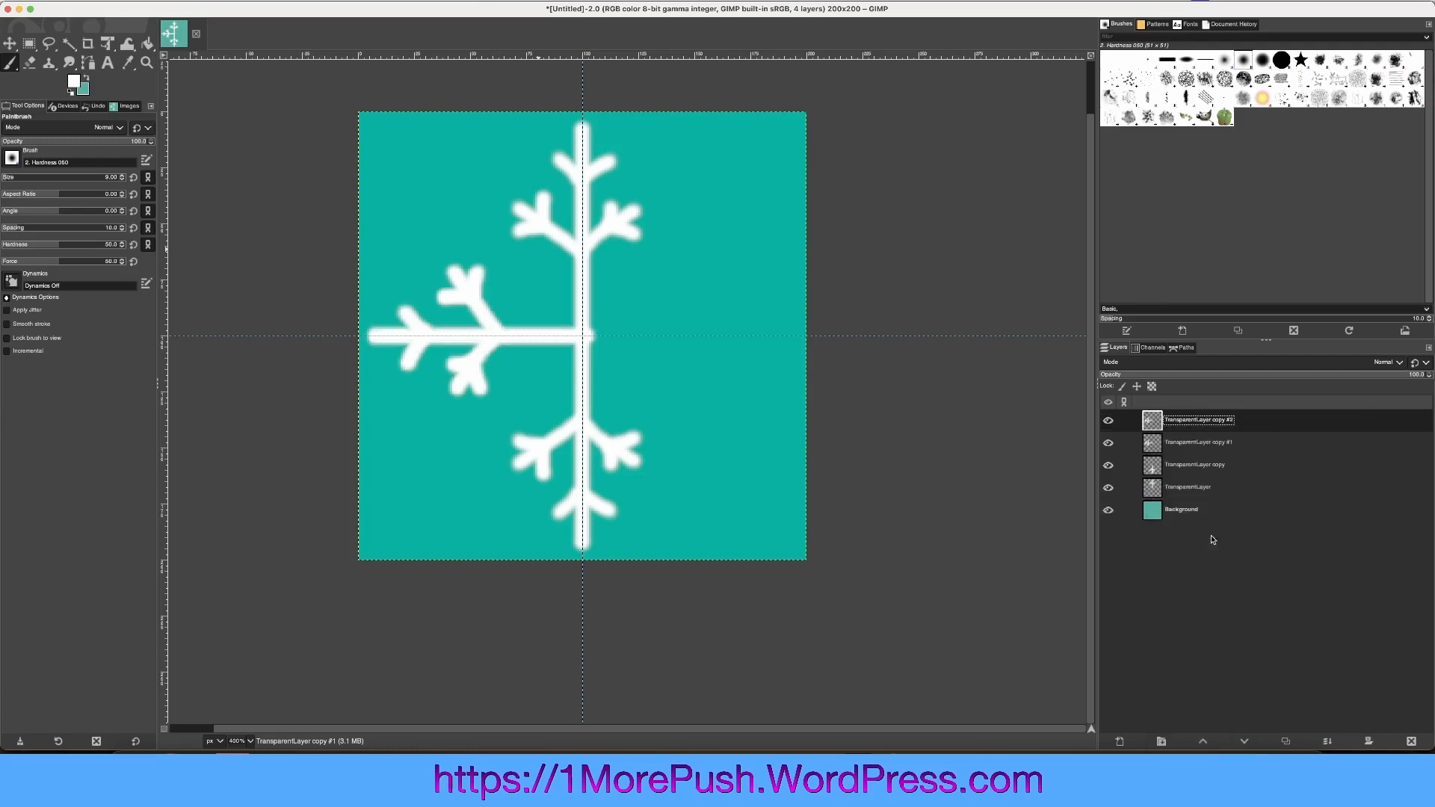
{"action": "left_click", "coordinate": [177, 0]}
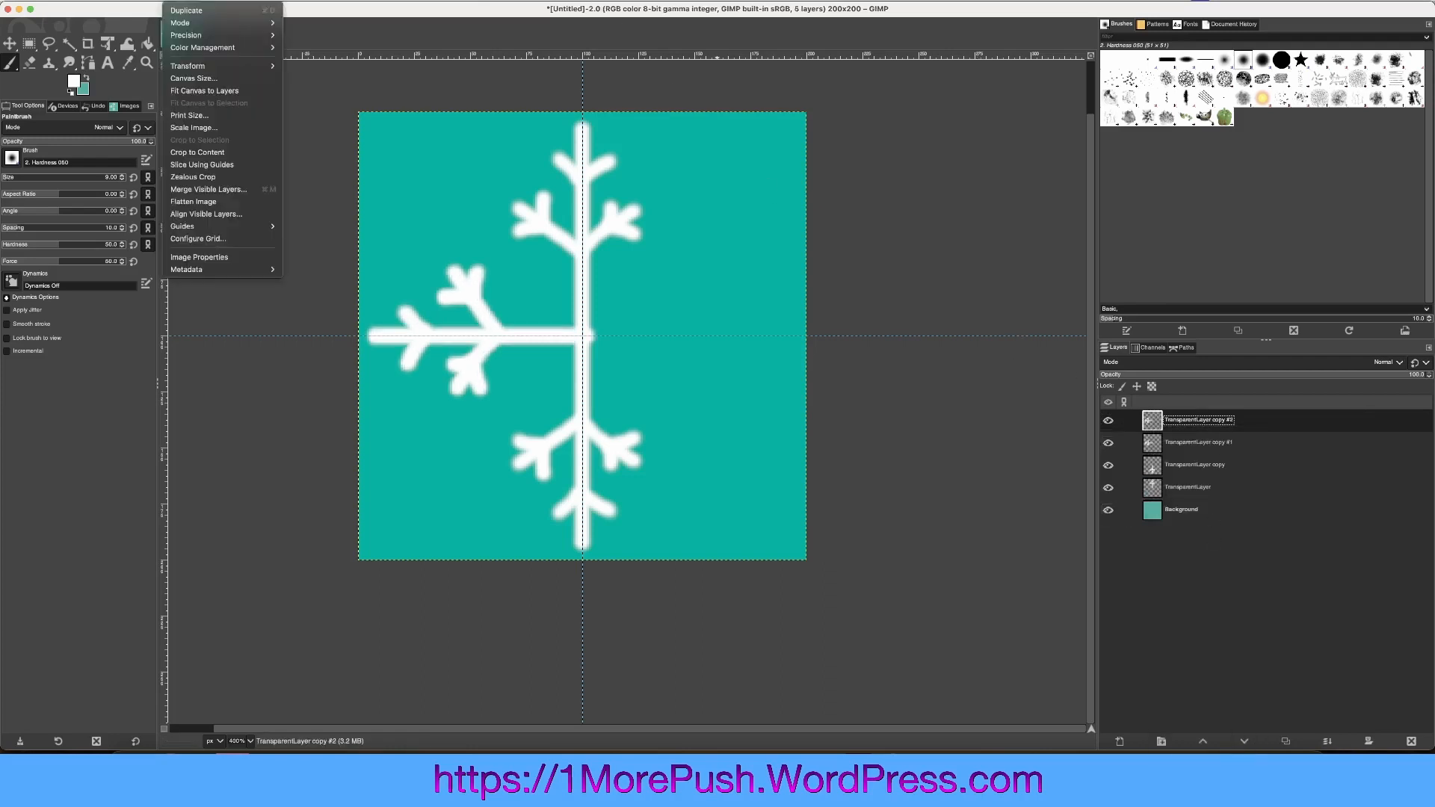
{"action": "mouse_move", "coordinate": [213, 1]}
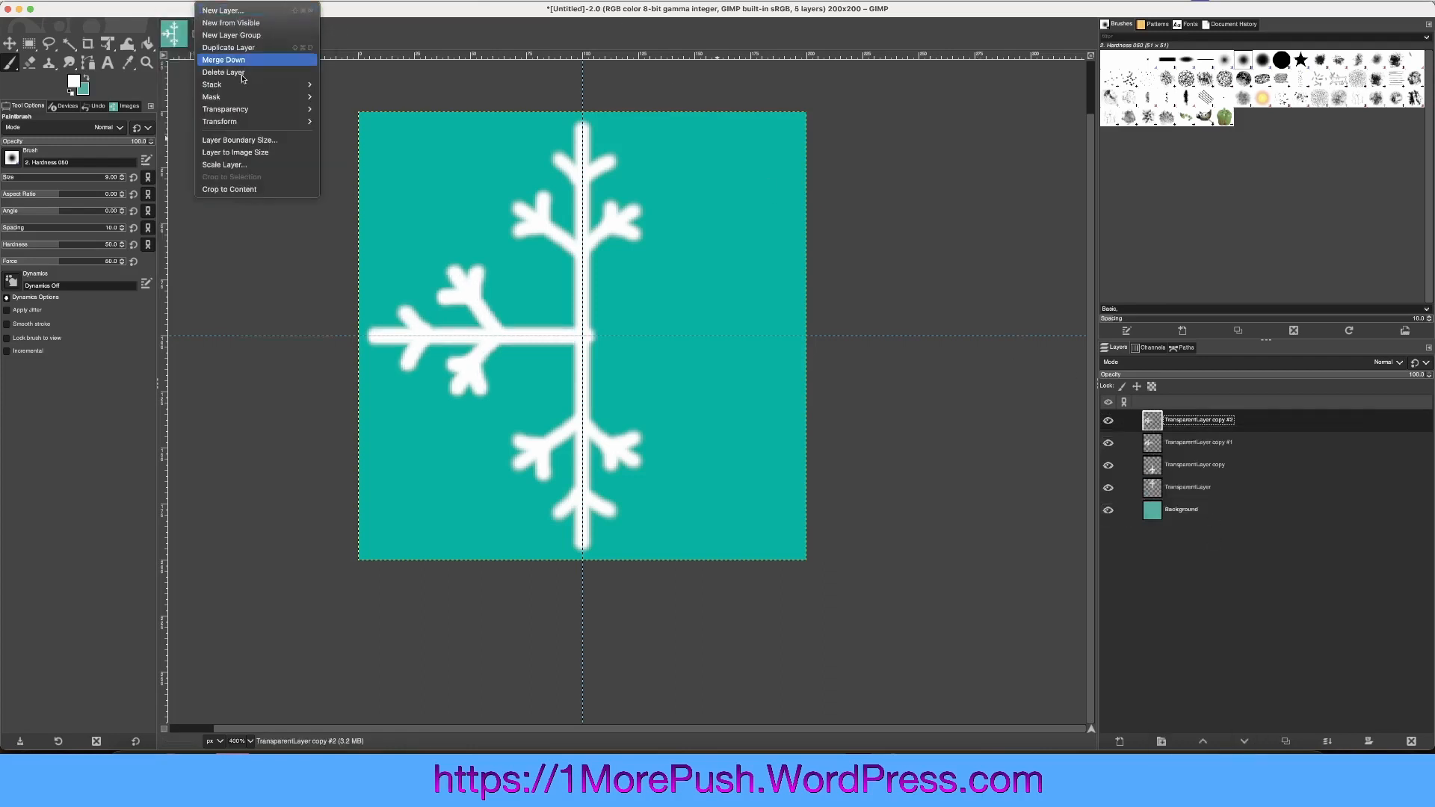
{"action": "mouse_move", "coordinate": [244, 123]}
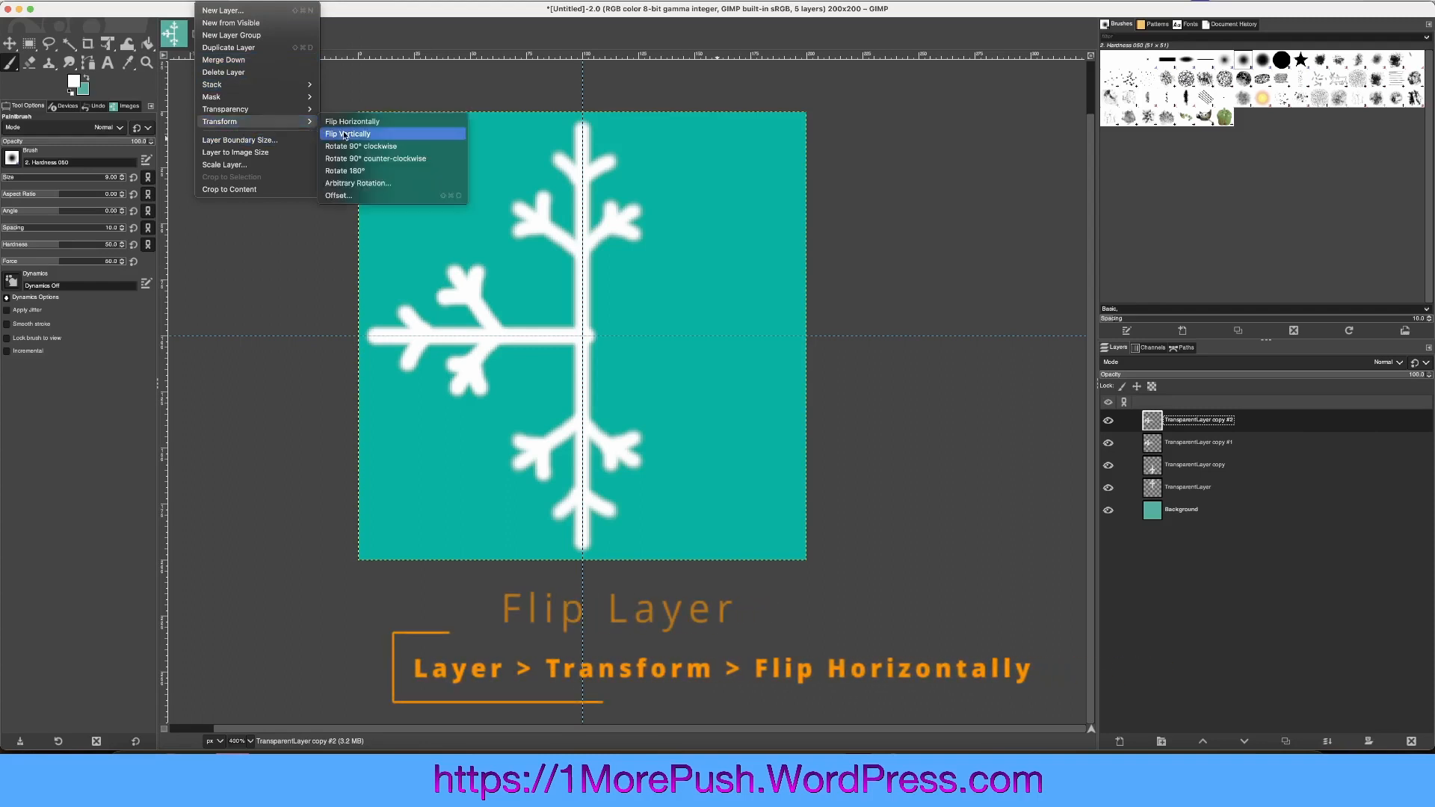
{"action": "left_click", "coordinate": [386, 122]}
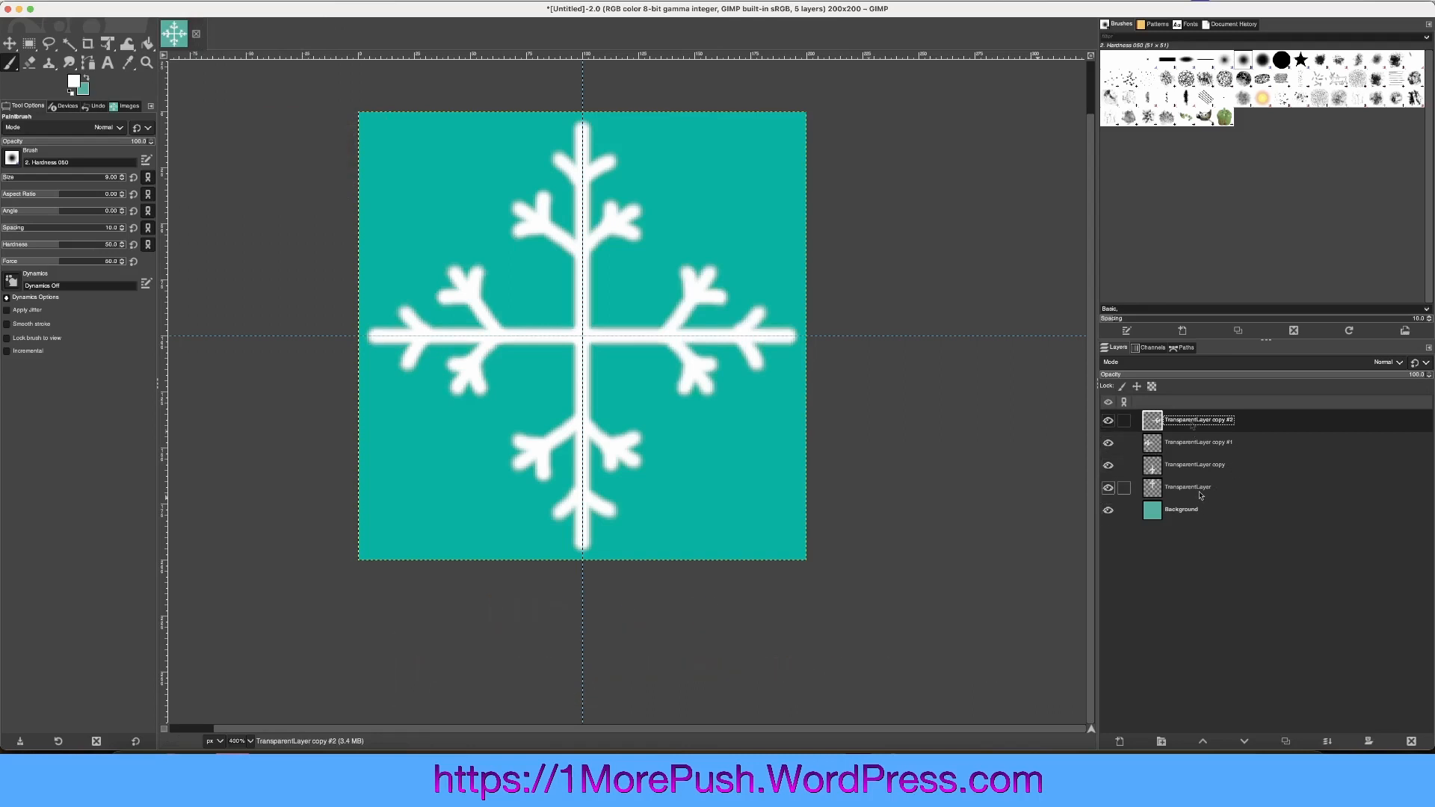
Step: Duplicate the right-arm layer and rotate the new copy by an arbitrary angle of 45° around the image centre
{"action": "right_click", "coordinate": [1198, 425]}
{"action": "left_click", "coordinate": [1232, 534]}
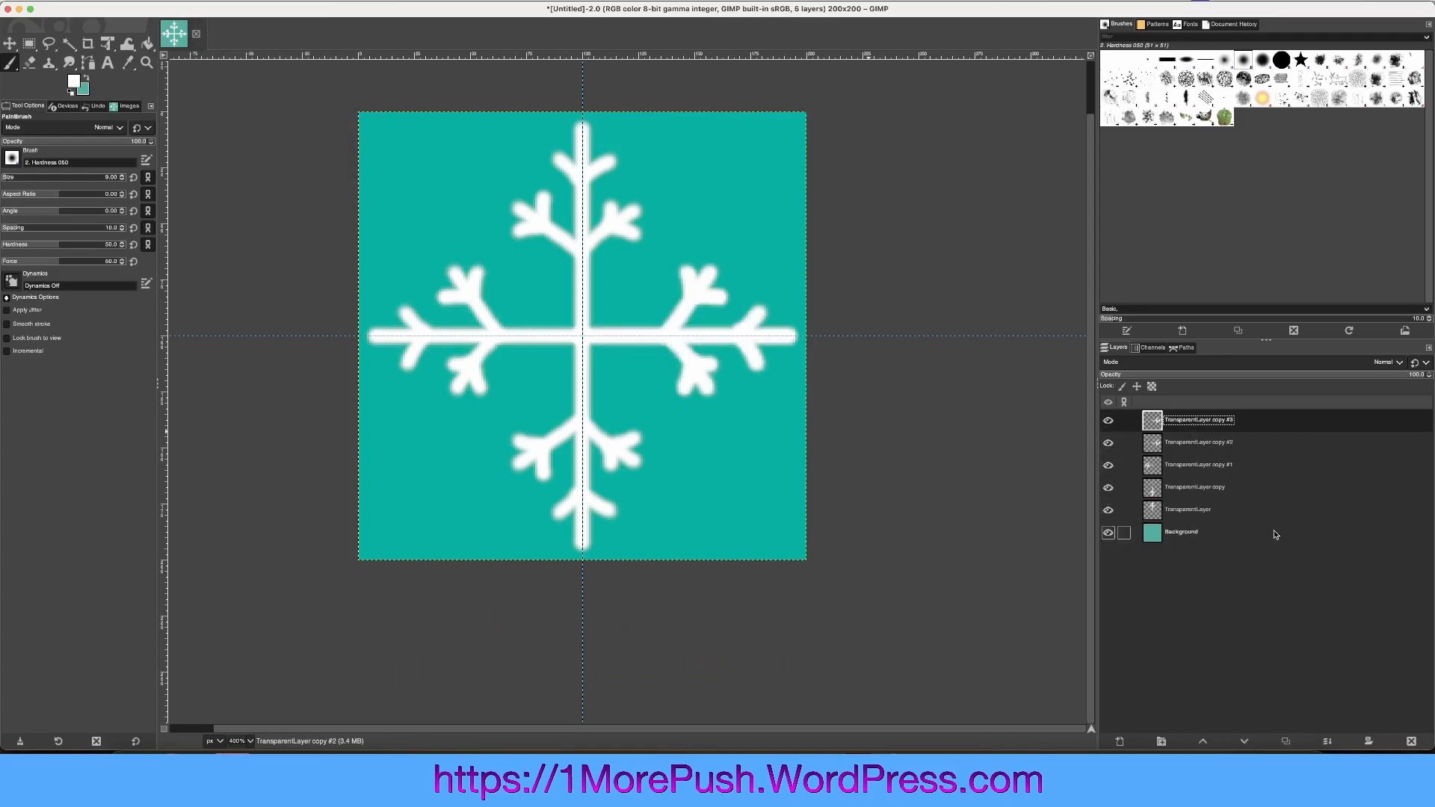
{"action": "left_click", "coordinate": [217, 0]}
{"action": "mouse_move", "coordinate": [253, 116]}
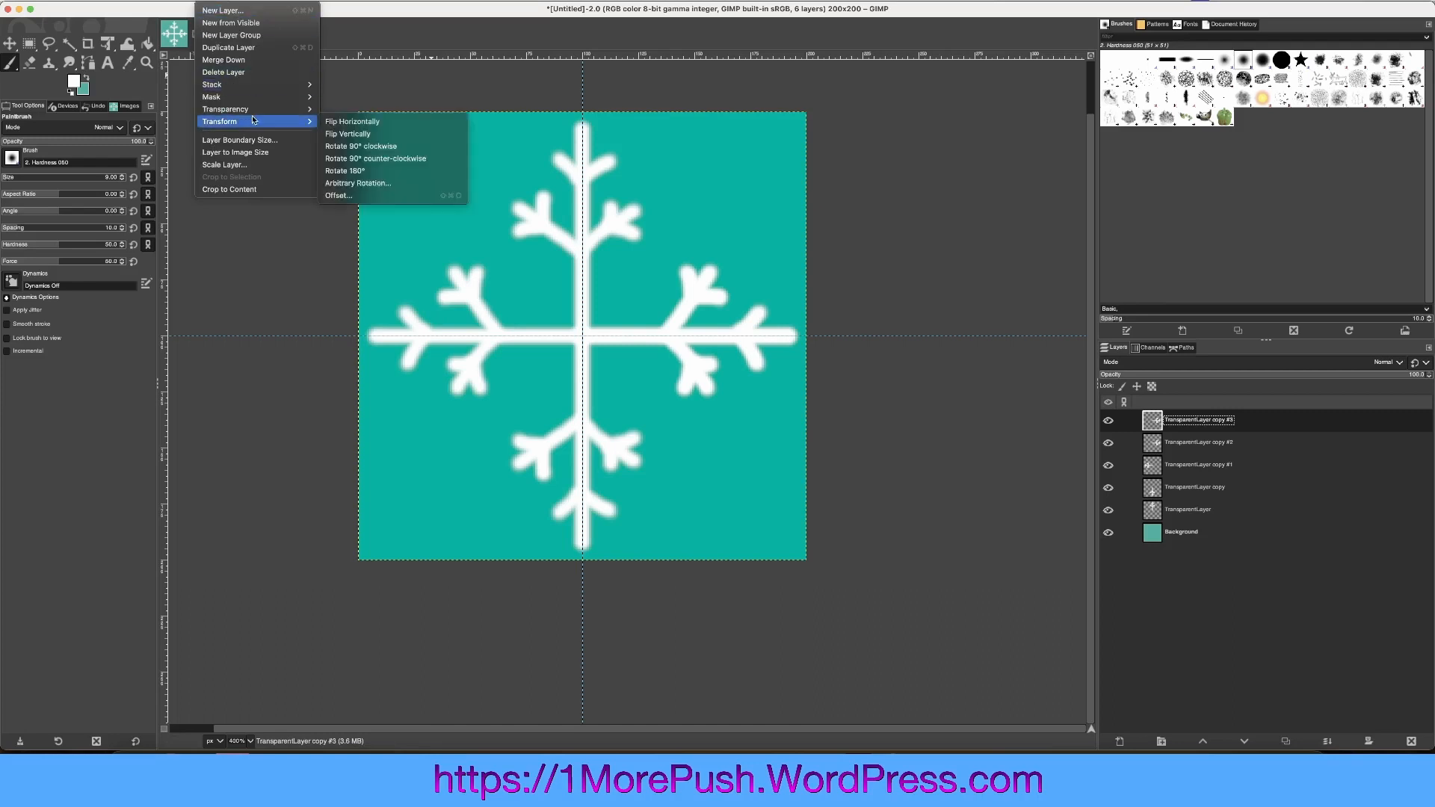
{"action": "left_click", "coordinate": [400, 186]}
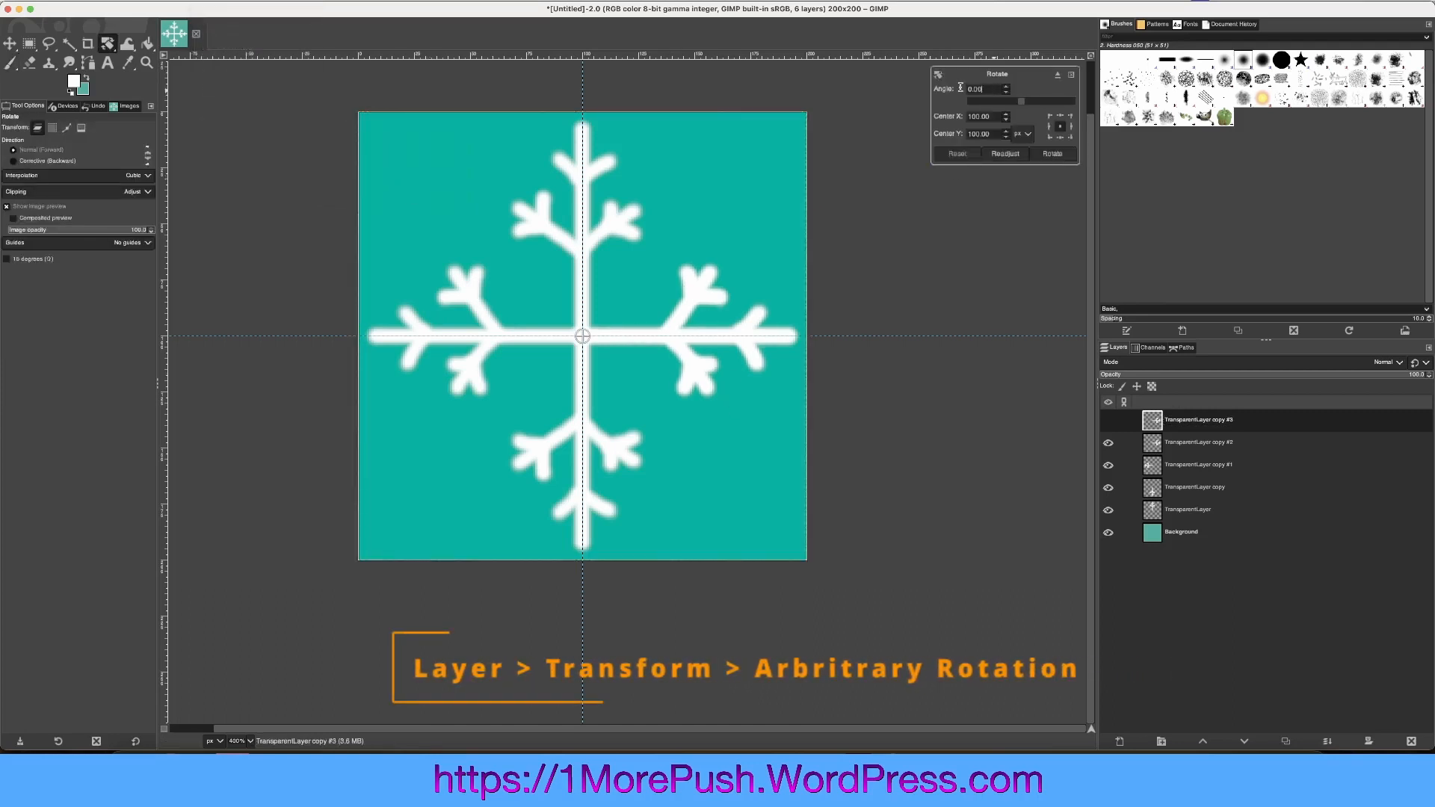
{"action": "left_click_drag", "start_coordinate": [993, 90], "coordinate": [962, 91]}
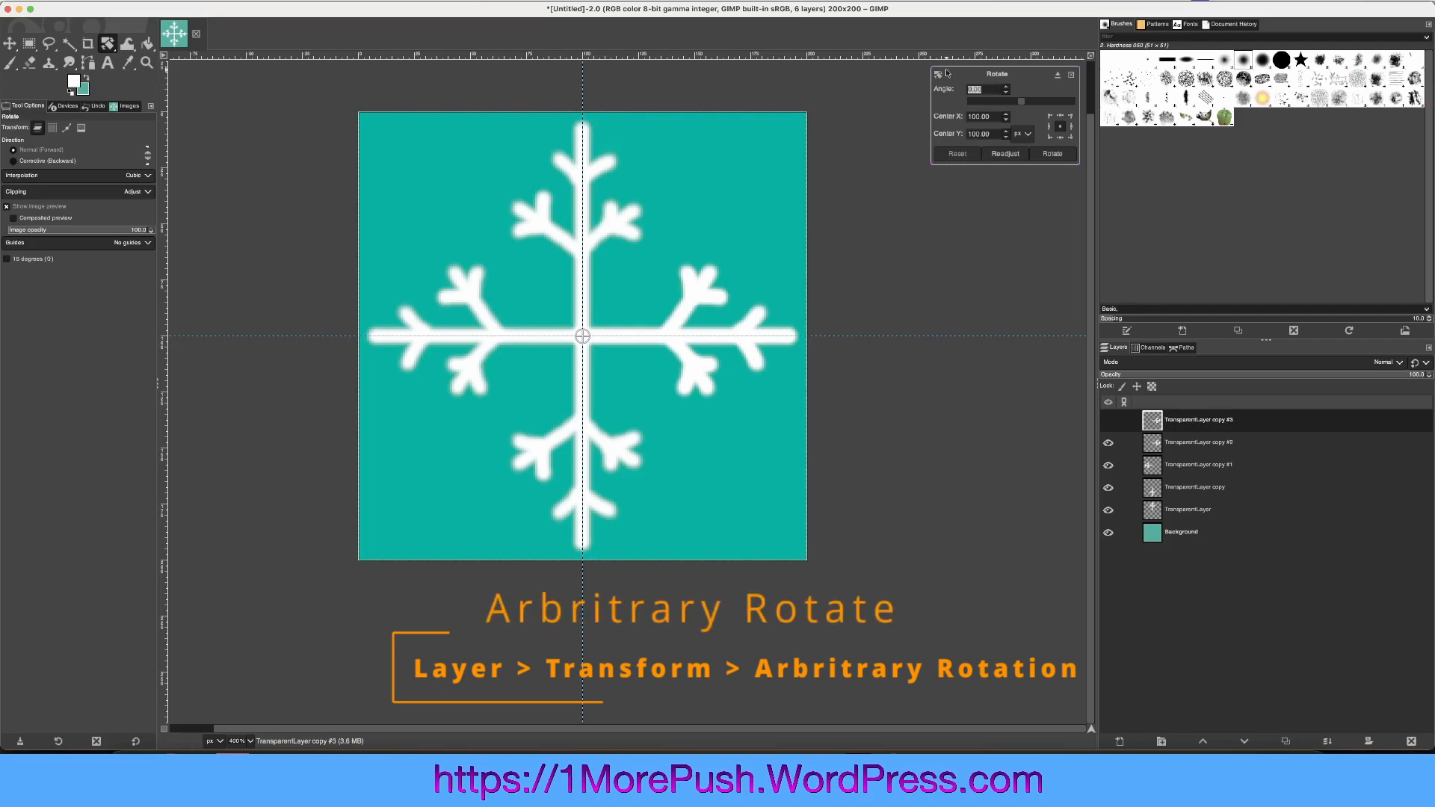
{"action": "type", "text": "45"}
{"action": "key", "text": "Tab"}
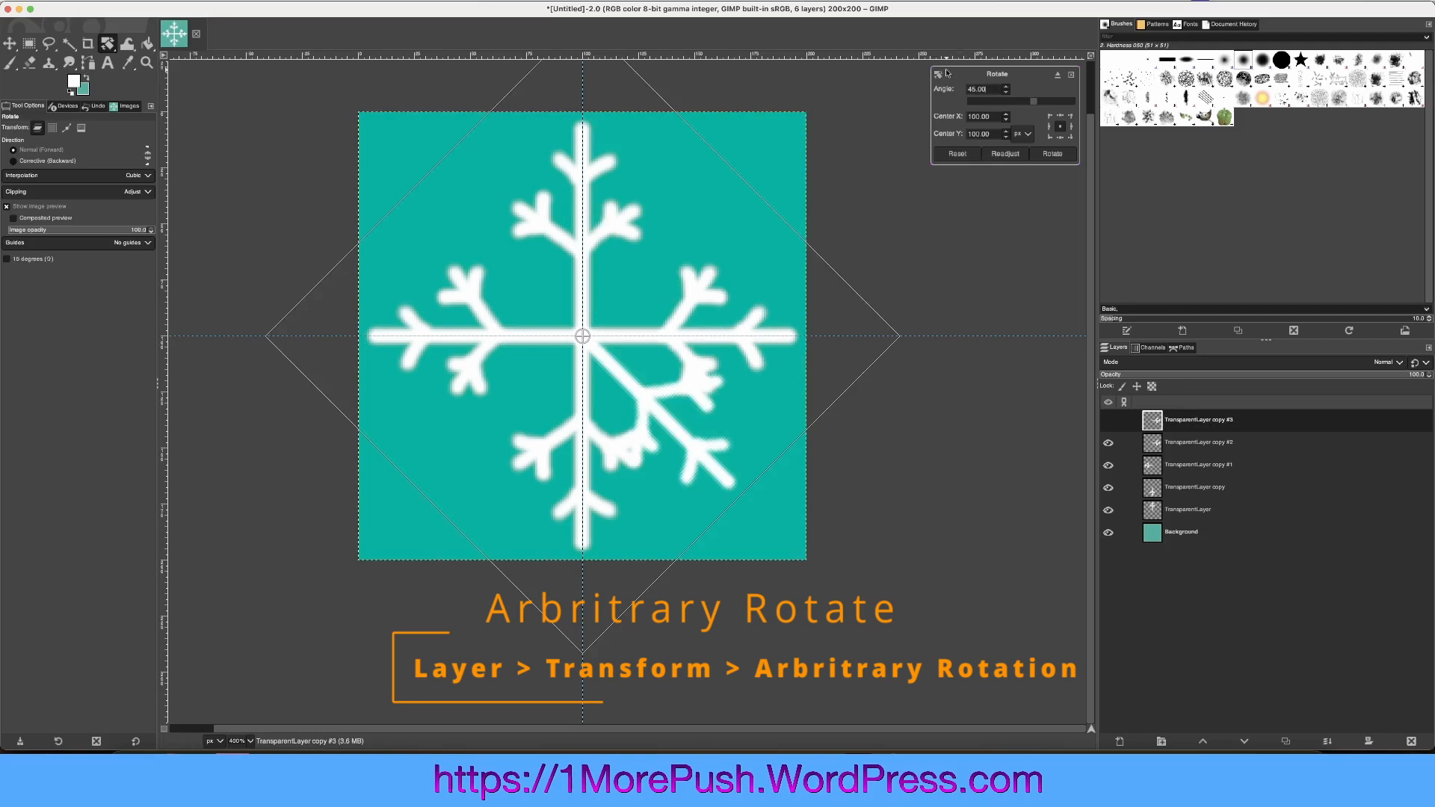
{"action": "left_click", "coordinate": [1054, 155]}
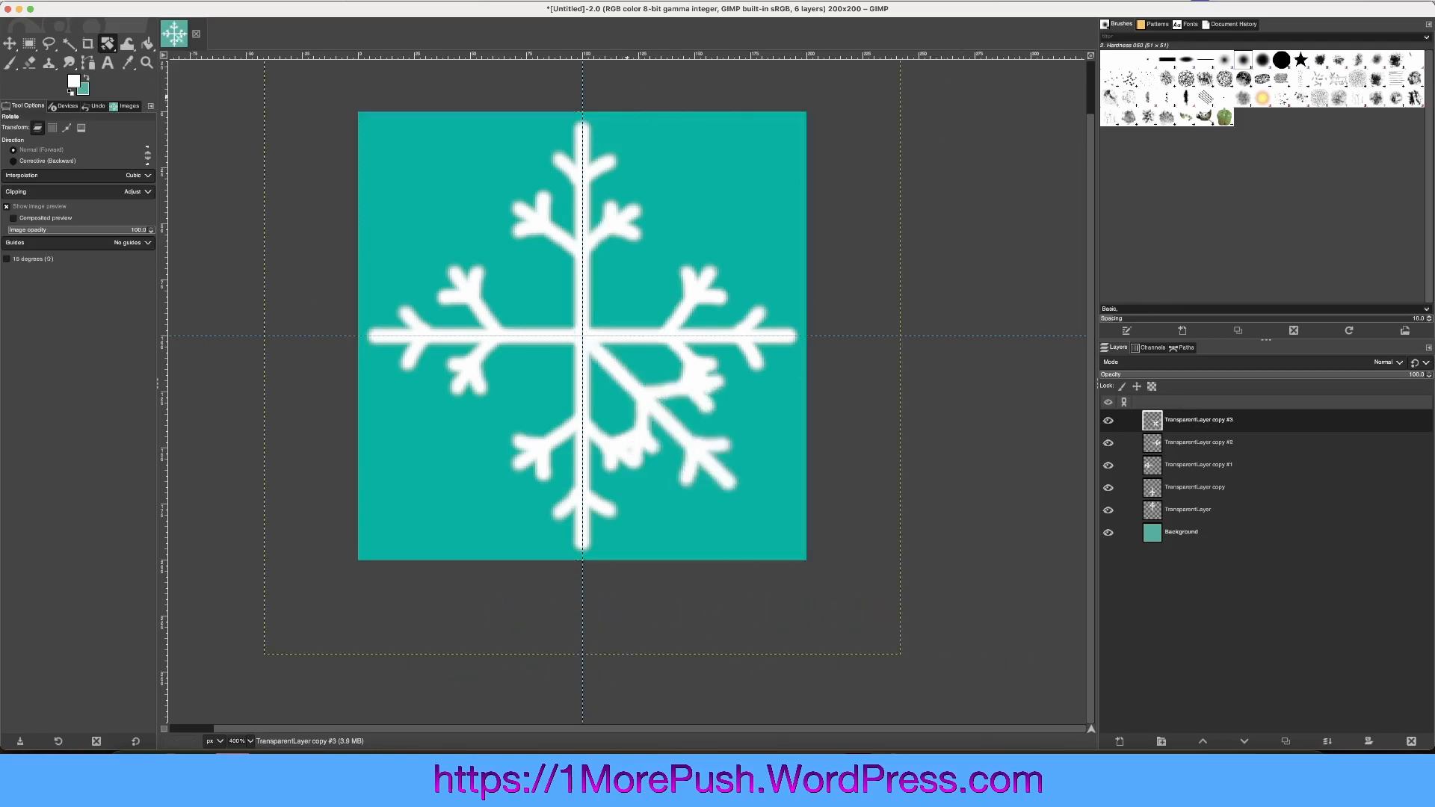
Step: Scale the diagonal arm's layer down to half its size
{"action": "left_click", "coordinate": [178, 1]}
{"action": "mouse_move", "coordinate": [233, 1]}
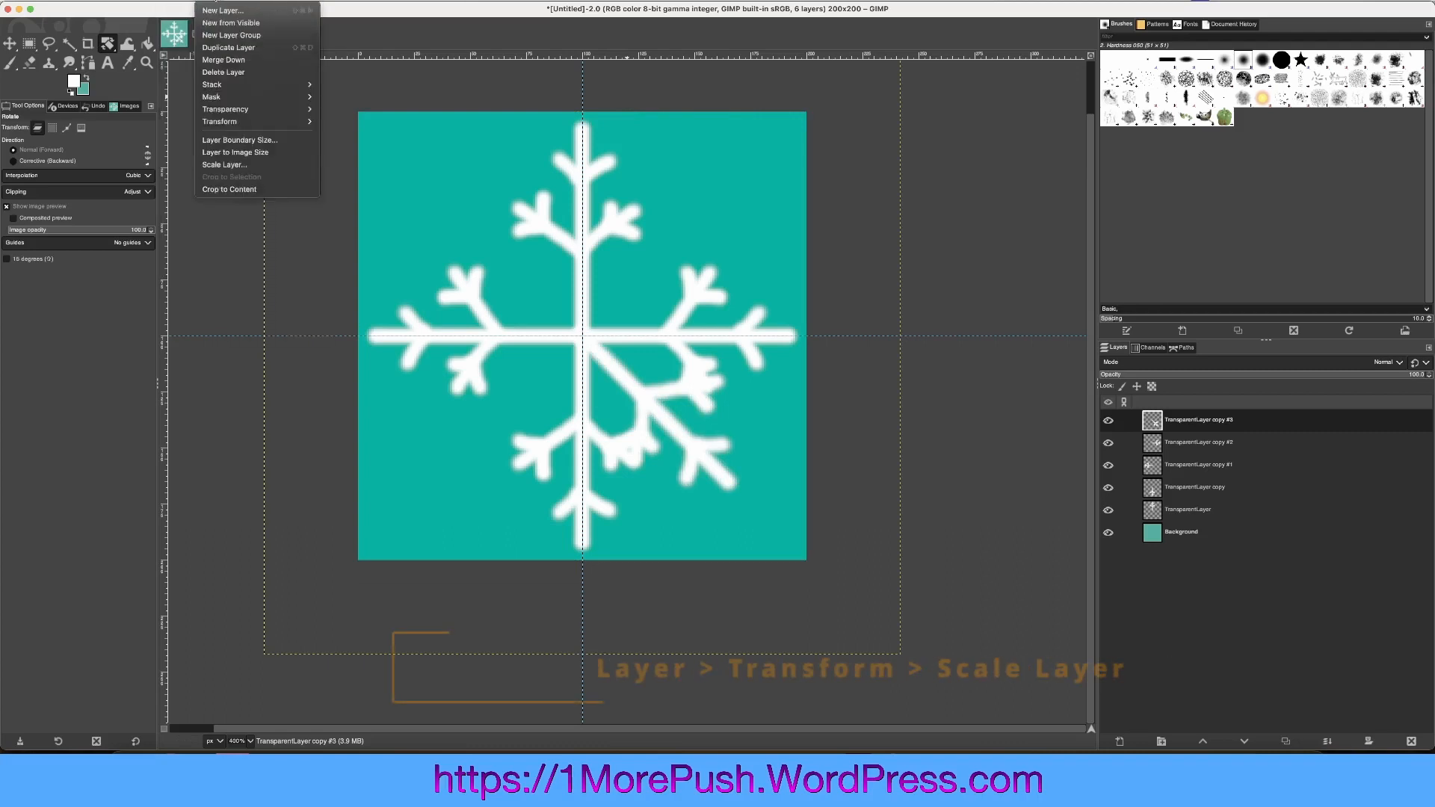
{"action": "mouse_move", "coordinate": [253, 126]}
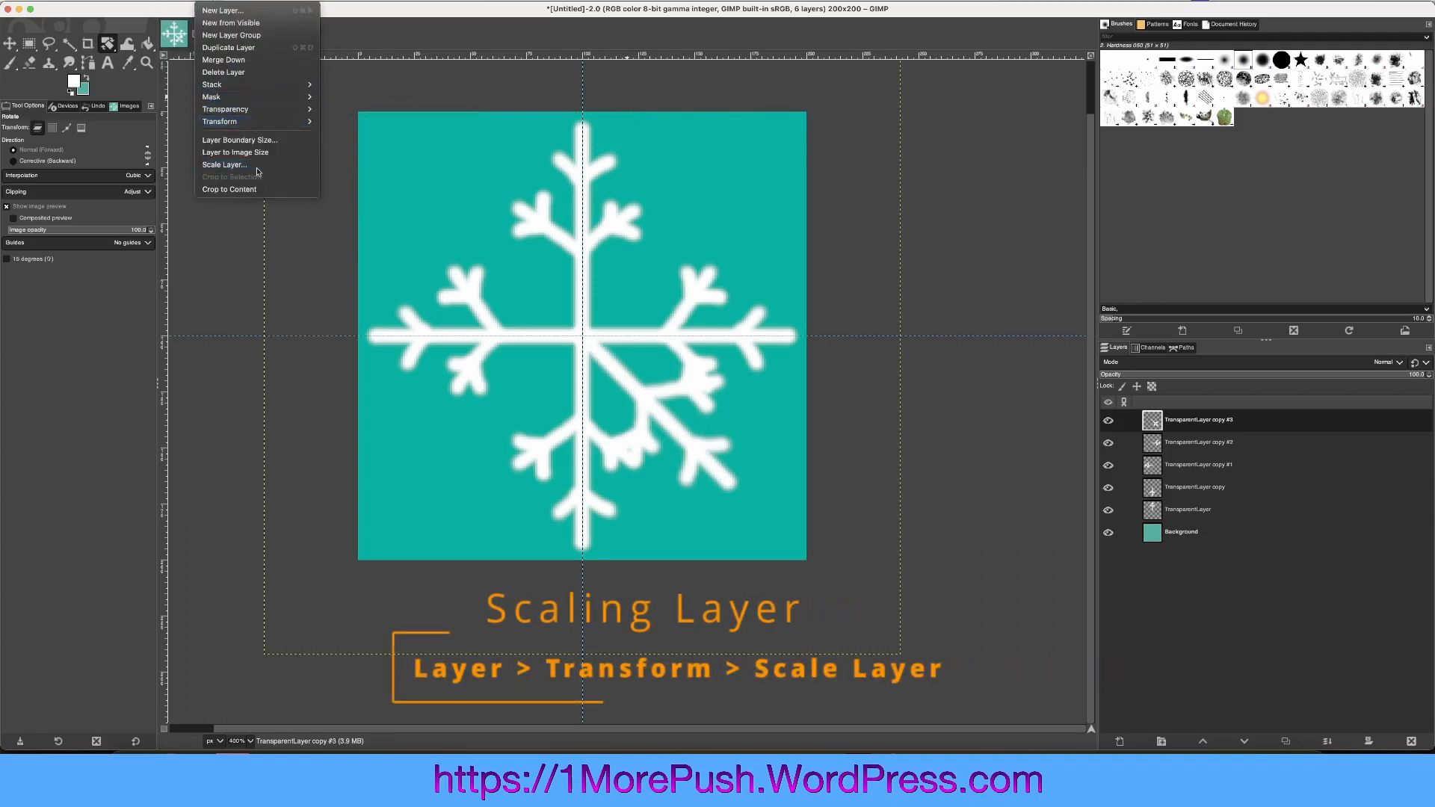
{"action": "left_click", "coordinate": [224, 165]}
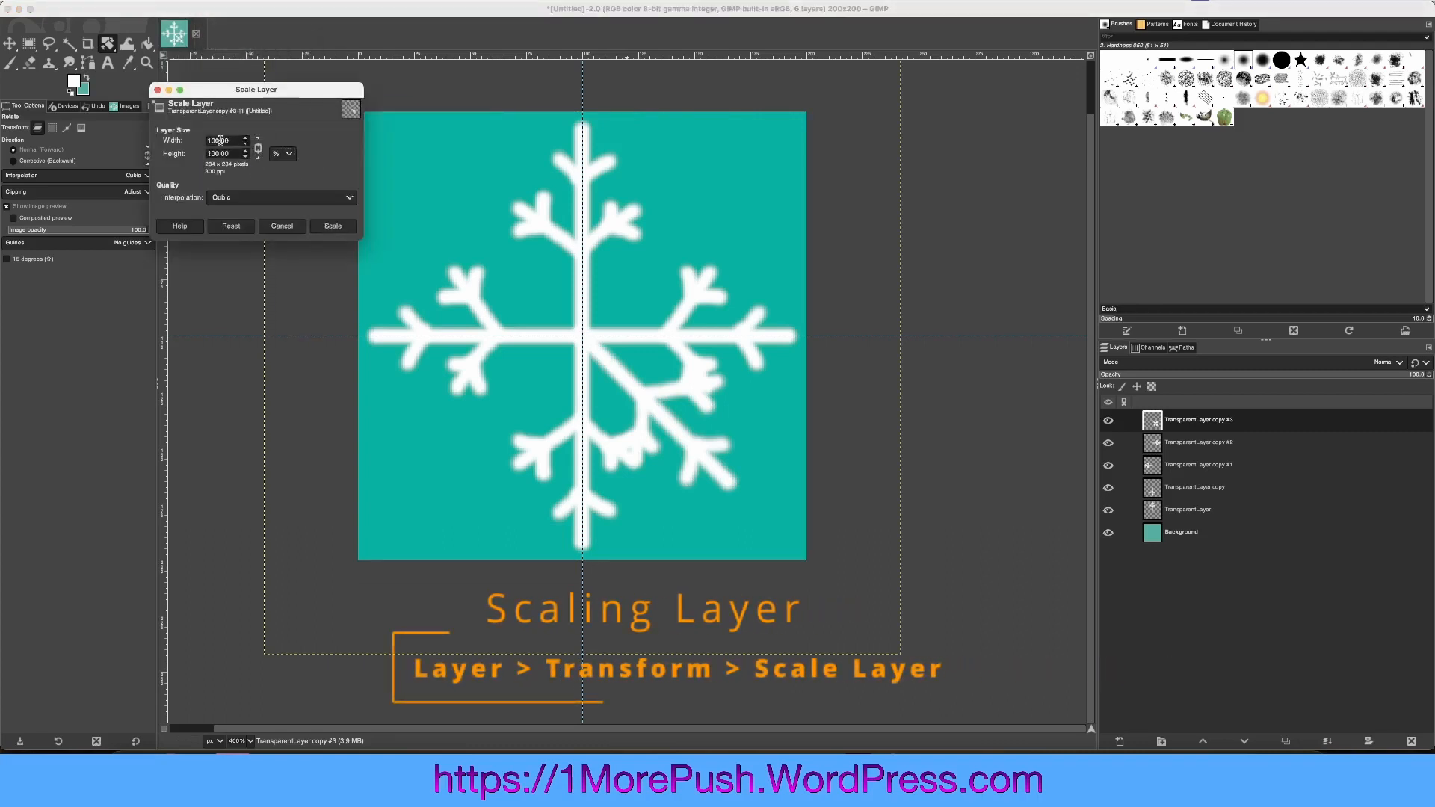
{"action": "left_click_drag", "start_coordinate": [233, 141], "coordinate": [181, 140]}
{"action": "left_click", "coordinate": [332, 228]}
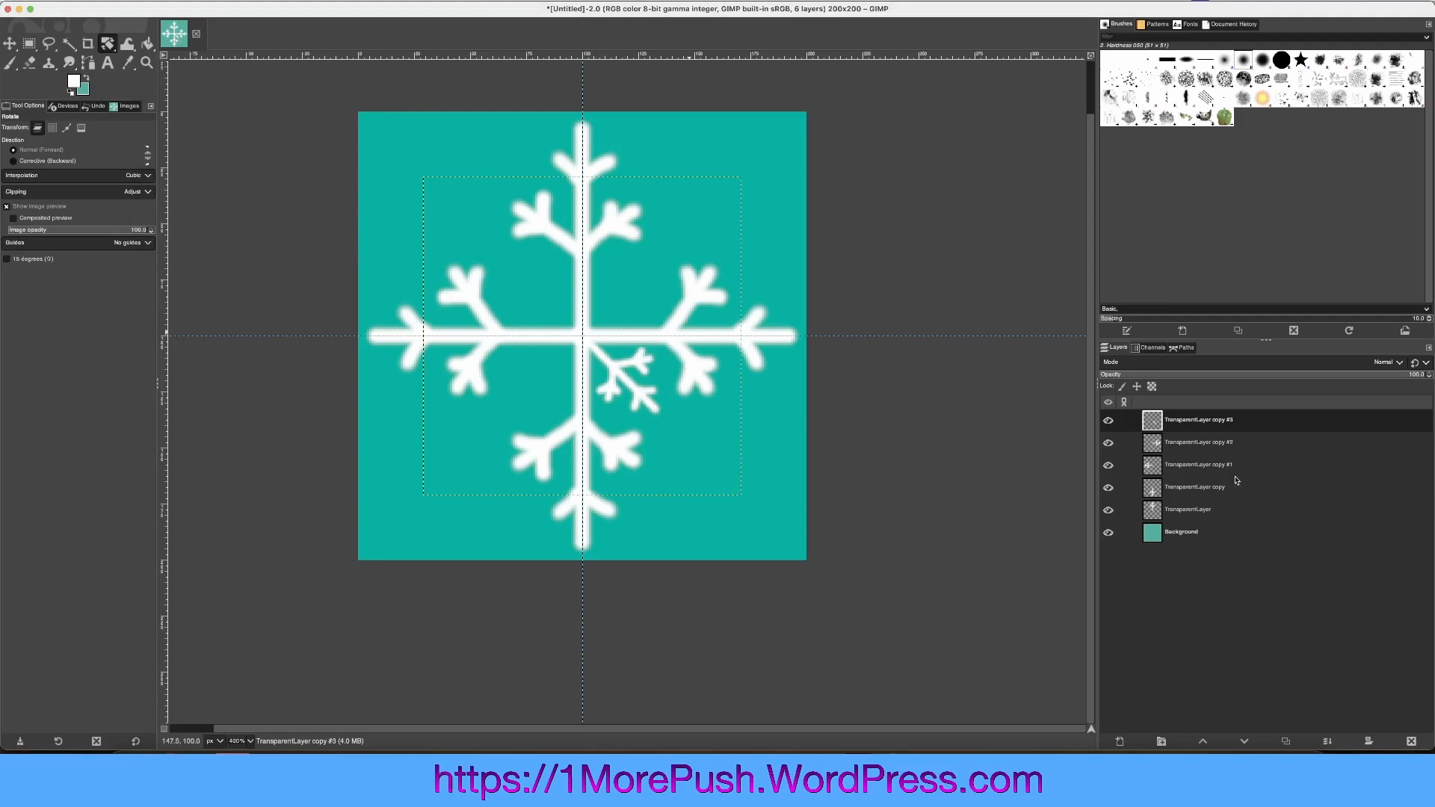
Step: Duplicate the small lower-right diagonal arm layer and reorient the copy to form the small lower-left arm
{"action": "right_click", "coordinate": [1197, 423]}
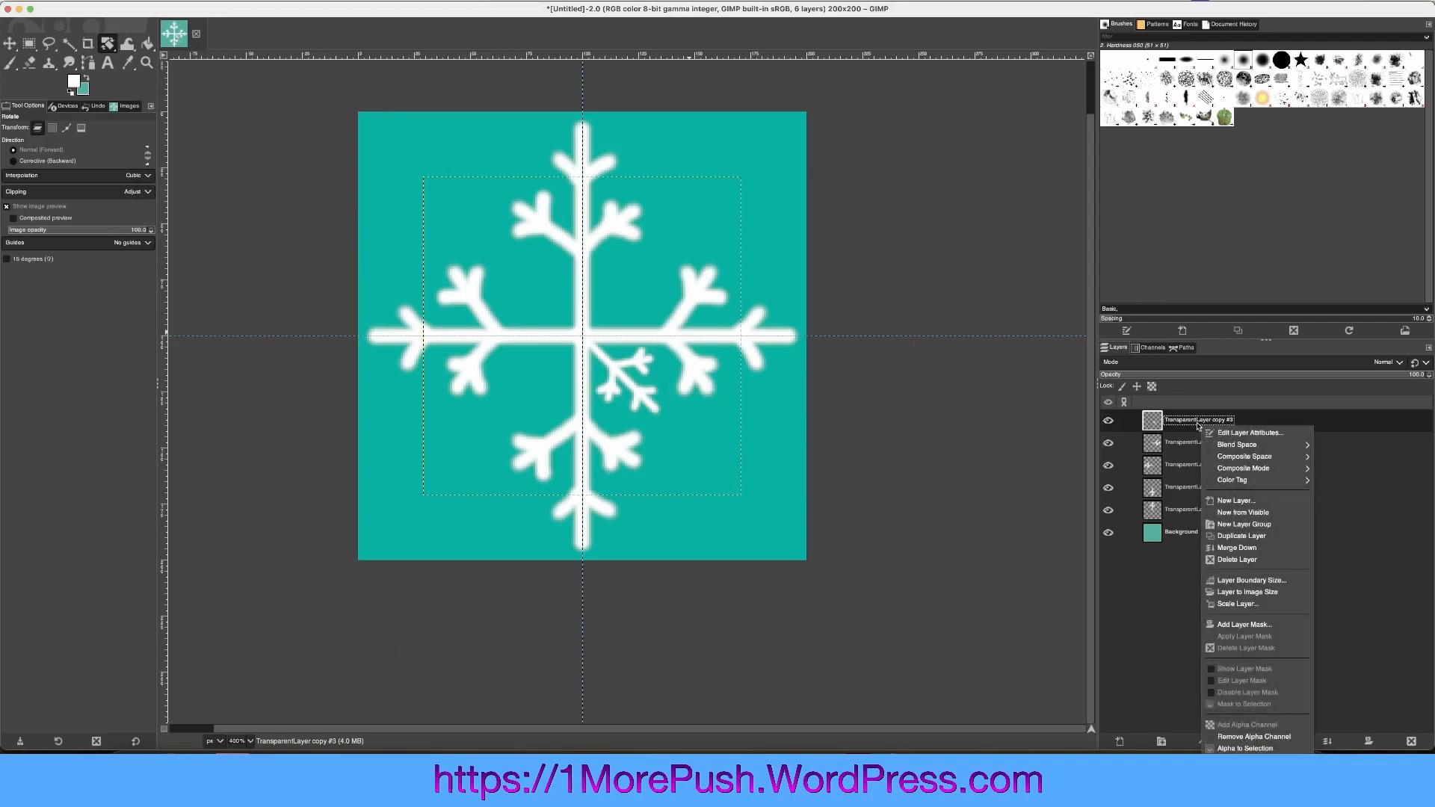
{"action": "left_click", "coordinate": [1283, 535]}
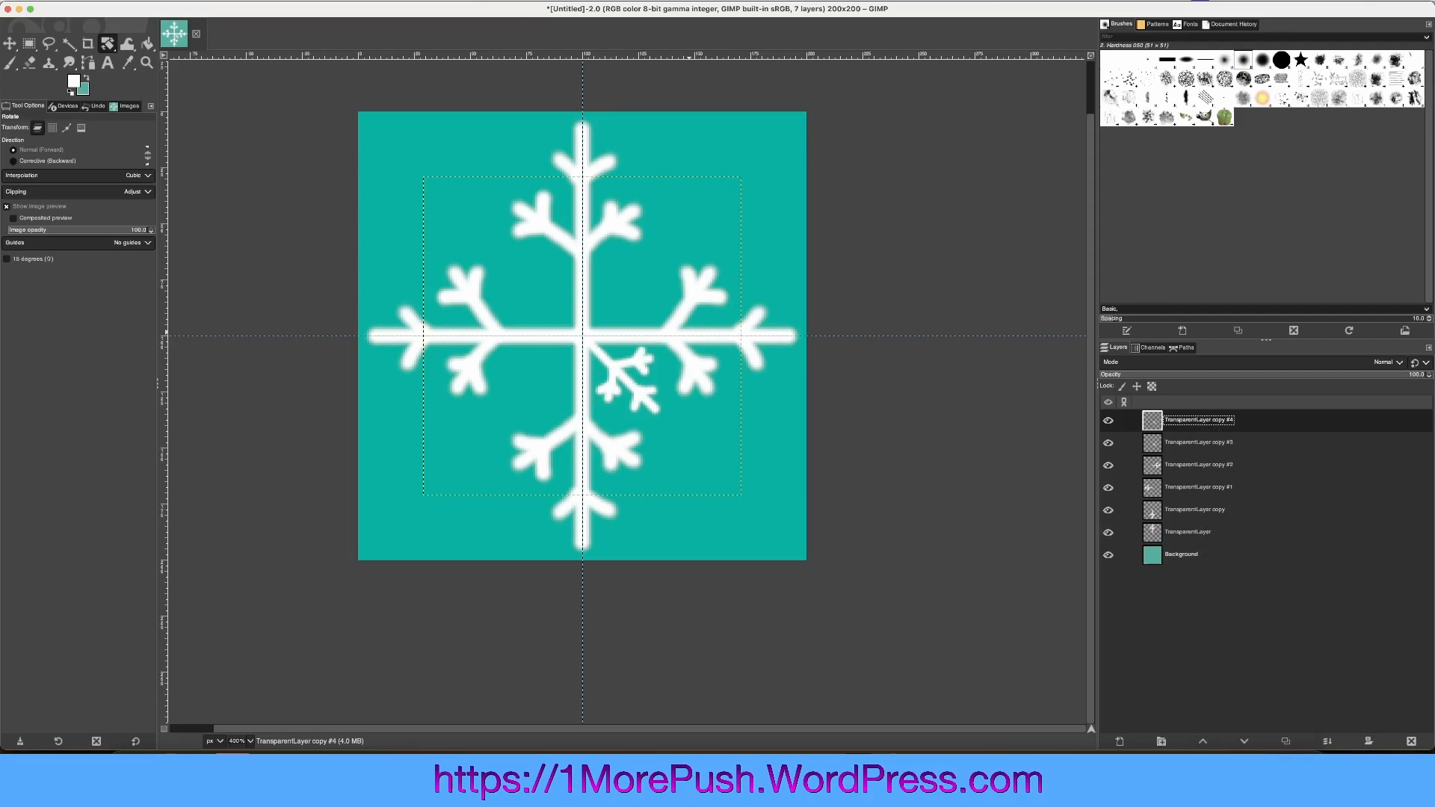
{"action": "left_click", "coordinate": [174, 2]}
{"action": "left_click", "coordinate": [374, 160]}
Step: Duplicate the small lower-left arm layer and flip the copy horizontally and vertically to form the small upper-right arm
{"action": "right_click", "coordinate": [1205, 422]}
{"action": "left_click", "coordinate": [1269, 535]}
{"action": "left_click", "coordinate": [204, 0]}
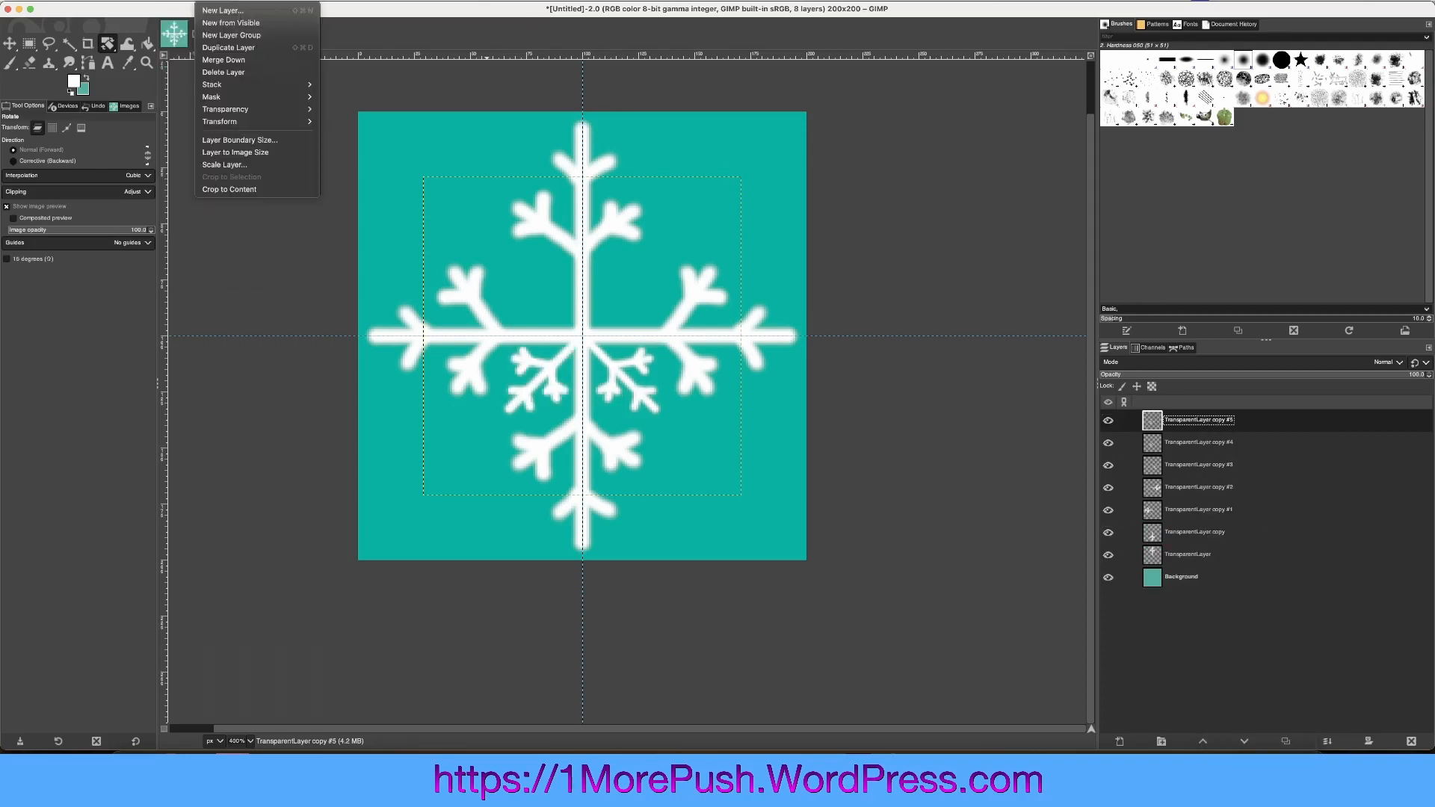
{"action": "mouse_move", "coordinate": [239, 122]}
{"action": "left_click", "coordinate": [358, 122]}
{"action": "left_click", "coordinate": [170, 0]}
{"action": "mouse_move", "coordinate": [204, 0]}
{"action": "mouse_move", "coordinate": [239, 121]}
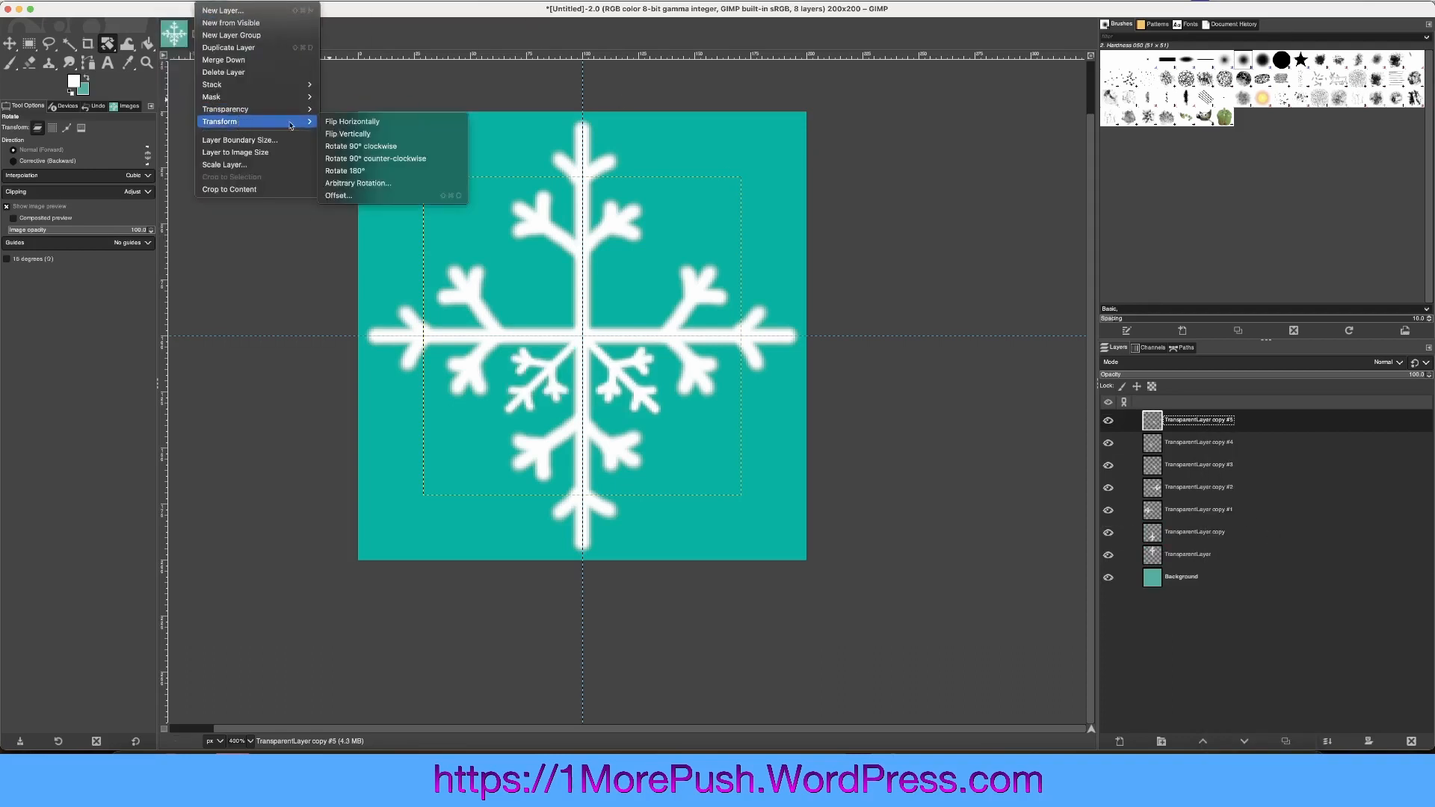
{"action": "left_click", "coordinate": [351, 134]}
Step: Duplicate the small upper-right arm layer and flip the copy horizontally to form the small upper-left arm
{"action": "right_click", "coordinate": [1204, 419]}
{"action": "left_click", "coordinate": [1245, 533]}
{"action": "left_click", "coordinate": [204, 0]}
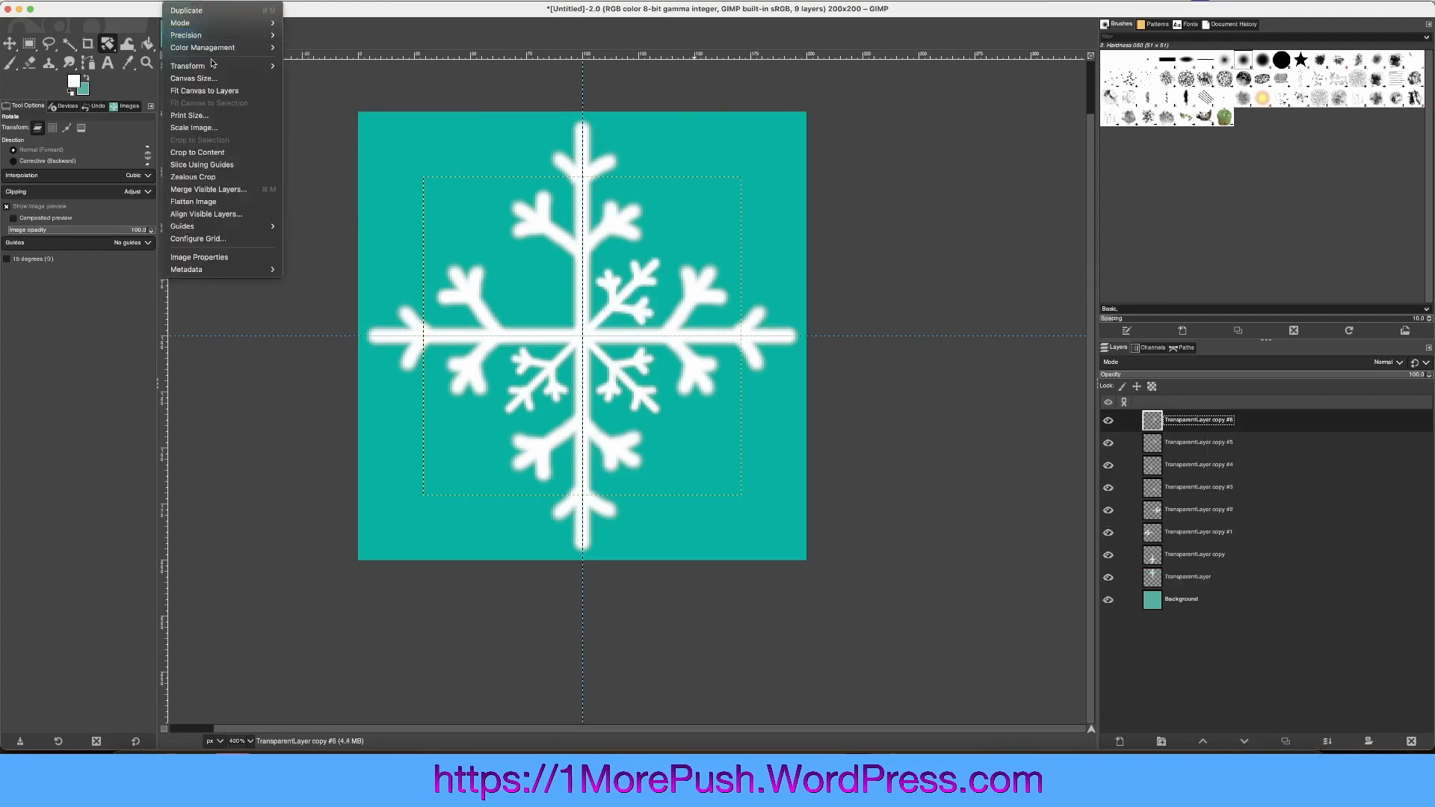
{"action": "mouse_move", "coordinate": [239, 109]}
{"action": "left_click", "coordinate": [353, 123]}
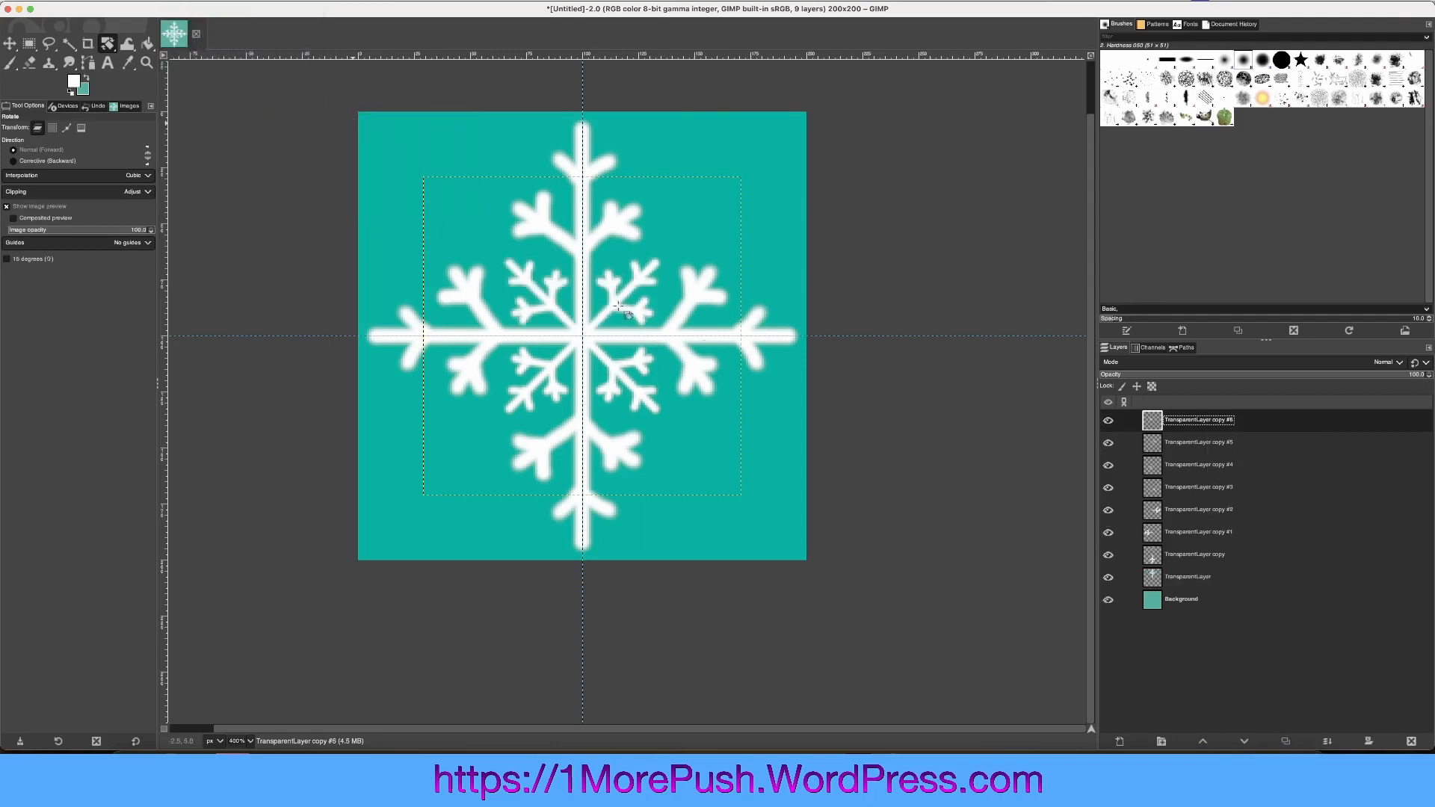
Step: Delete the Background layer and export the transparent snowflake to the Desktop as SNOWFLAKE_01.png with the offered PNG options
{"action": "left_click", "coordinate": [1159, 607]}
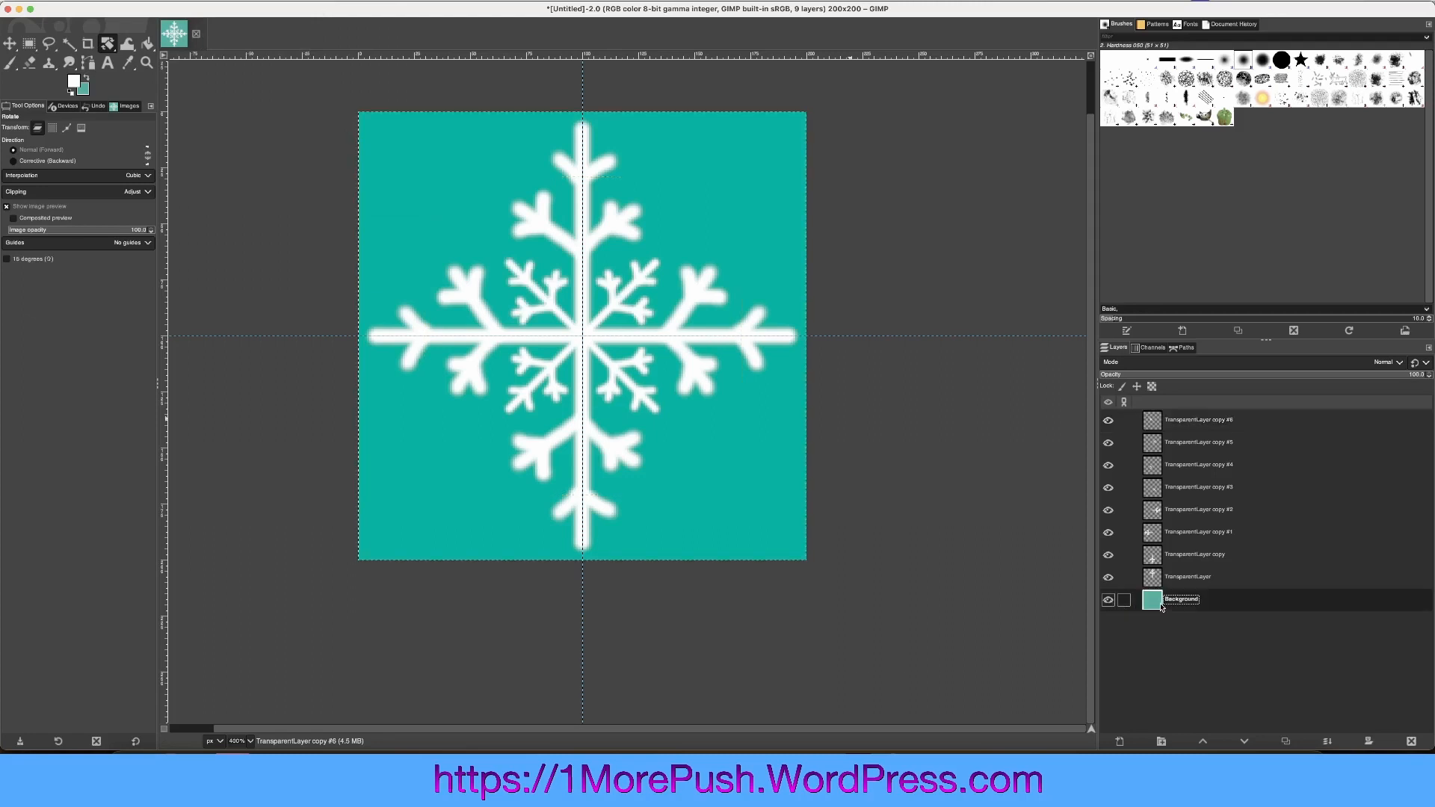
{"action": "left_click", "coordinate": [1411, 743]}
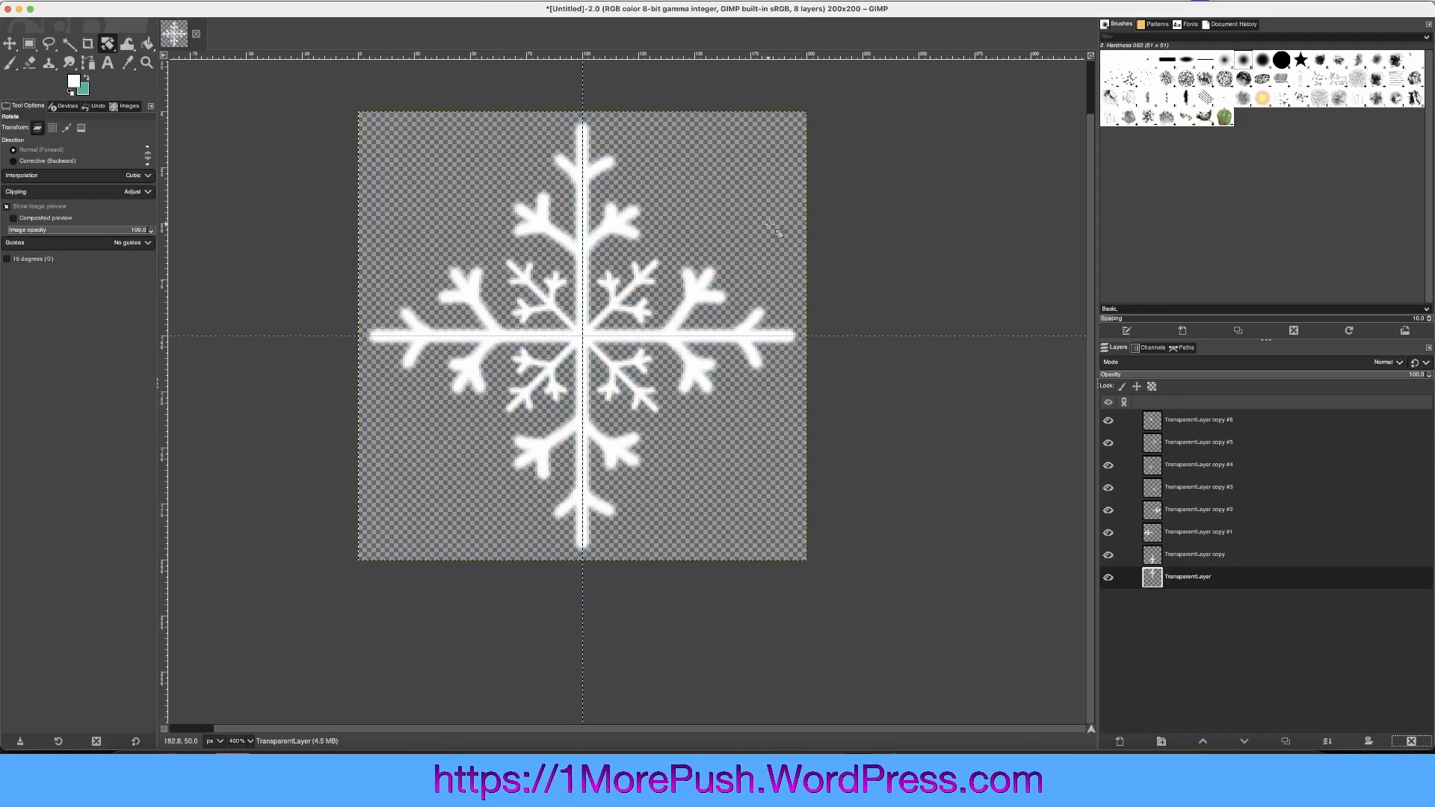
{"action": "left_click", "coordinate": [67, 1]}
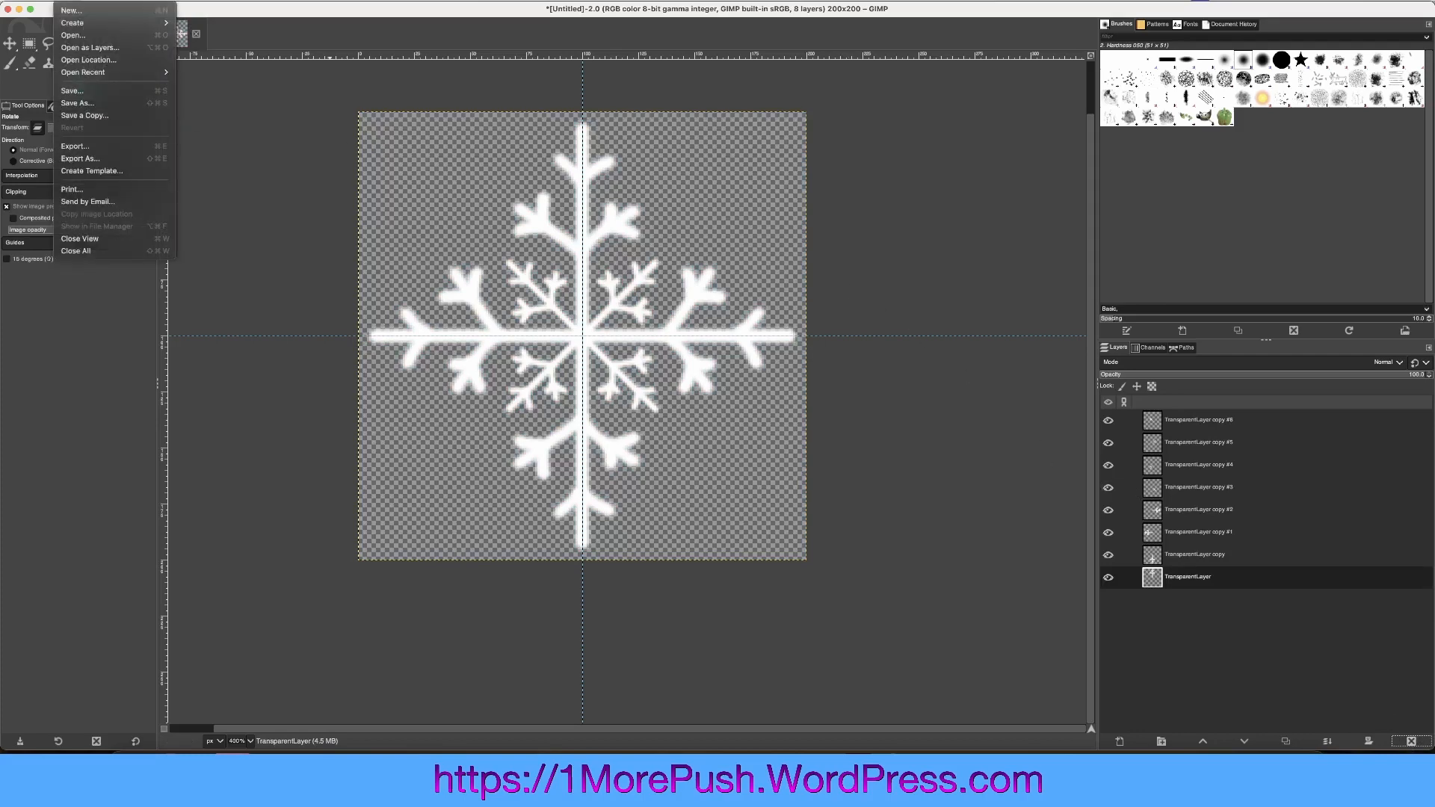
{"action": "left_click", "coordinate": [153, 159]}
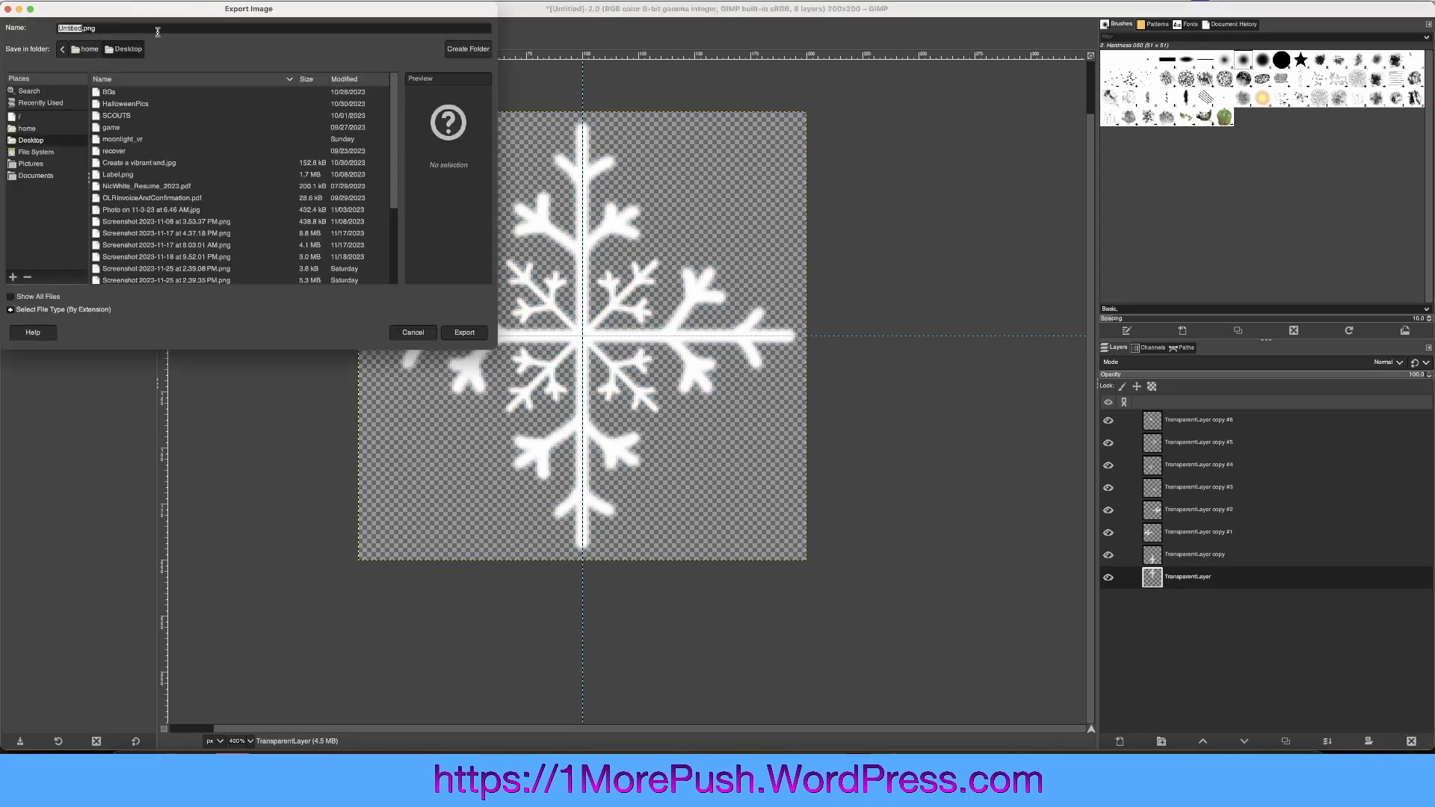
{"action": "type", "text": "SNOWFLAKE_01"}
{"action": "left_click", "coordinate": [464, 333]}
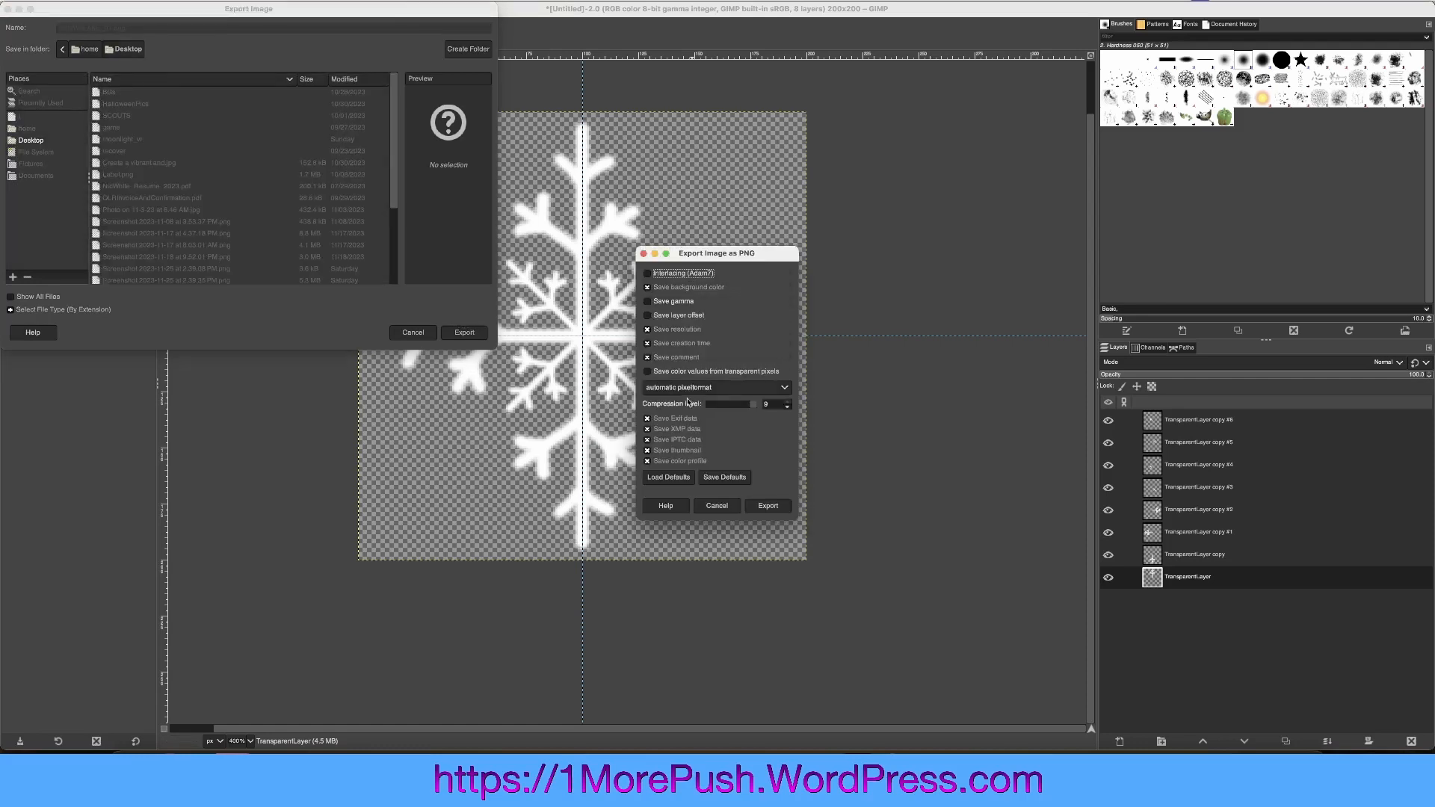
{"action": "left_click", "coordinate": [769, 506]}
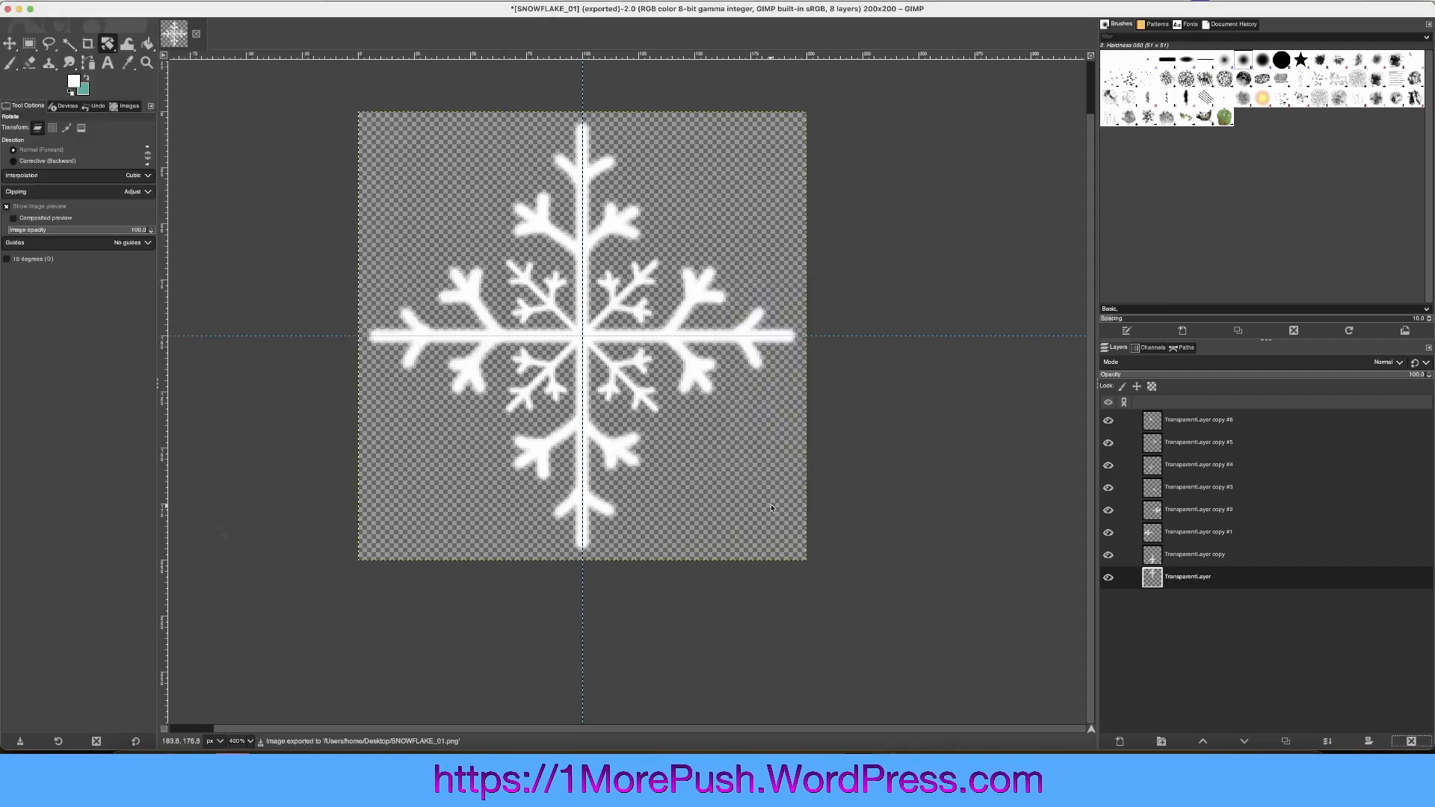